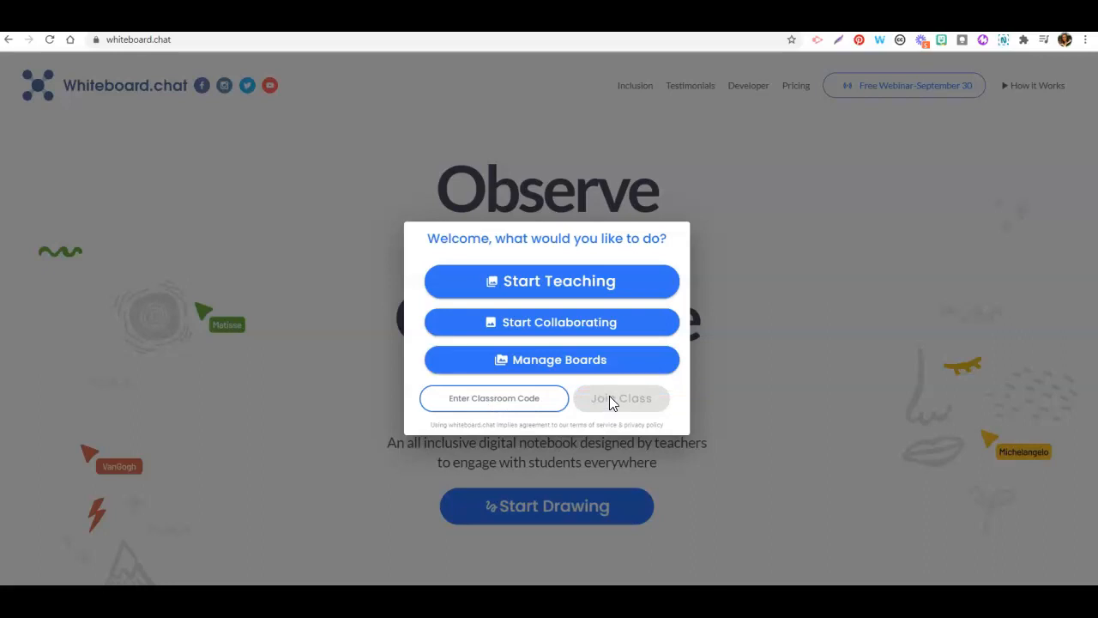
Start a teaching session and name the instructor board "Tutorial Practice Board".
click(579, 295)
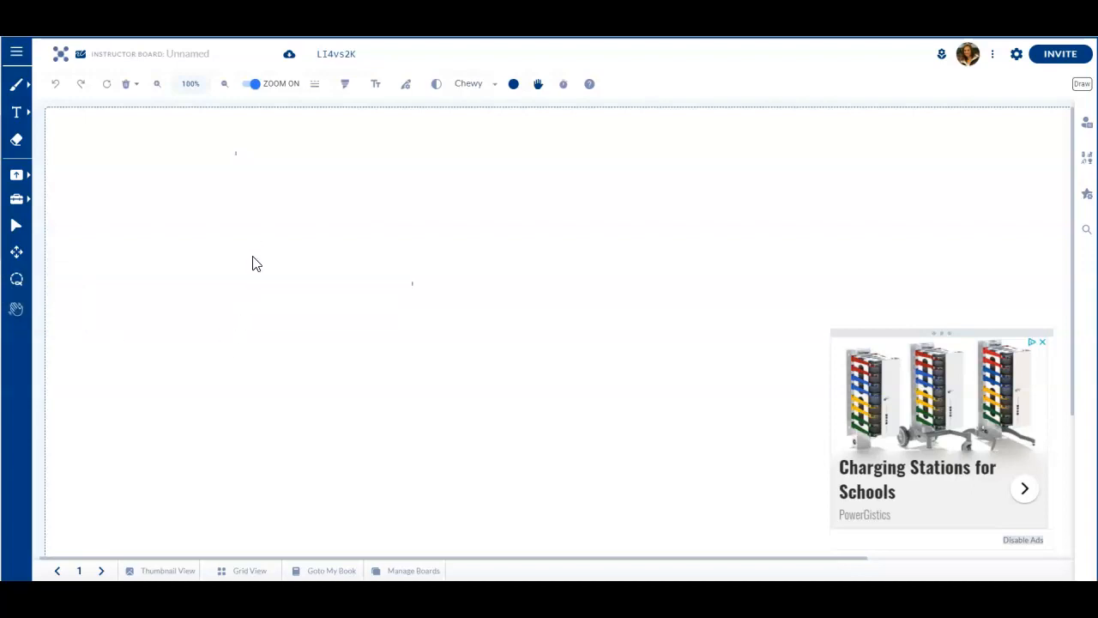
click(196, 64)
text(Tutorial Practice Boasrd)
key(BackSpace)
key(BackSpace)
key(BackSpace)
text(rd)
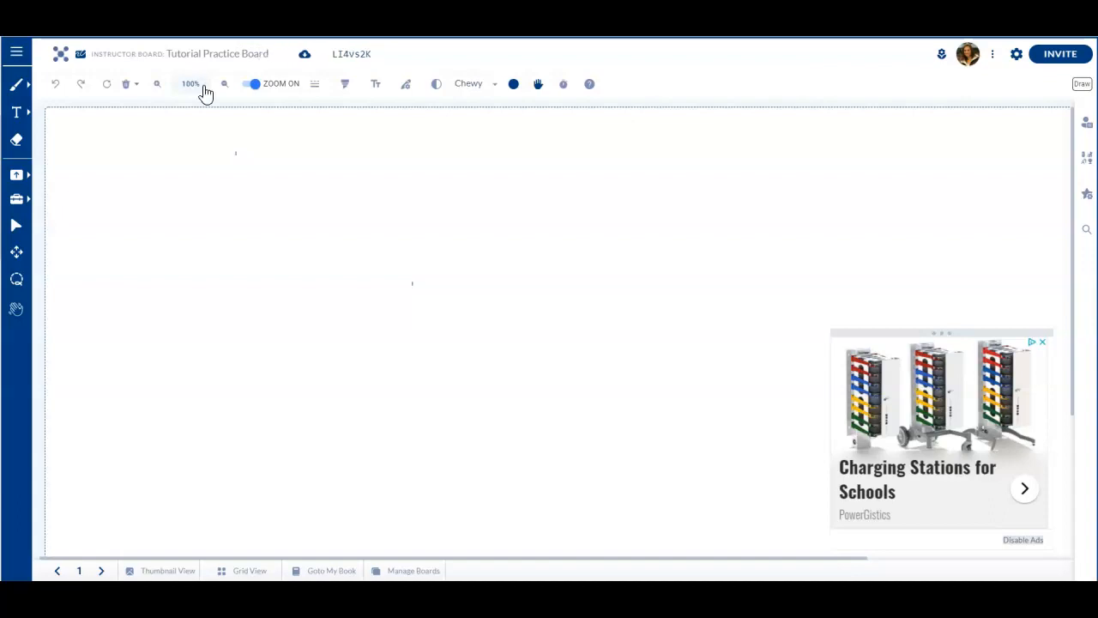
Activate the drawing tools and look through the available fonts without changing the current one.
click(17, 90)
click(495, 91)
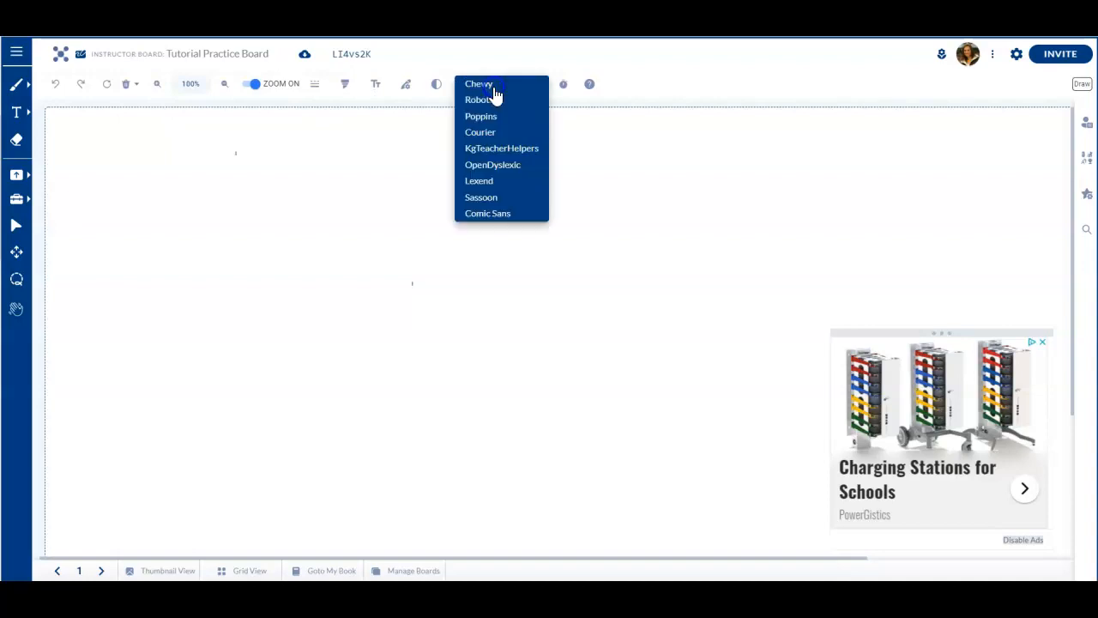
click(420, 152)
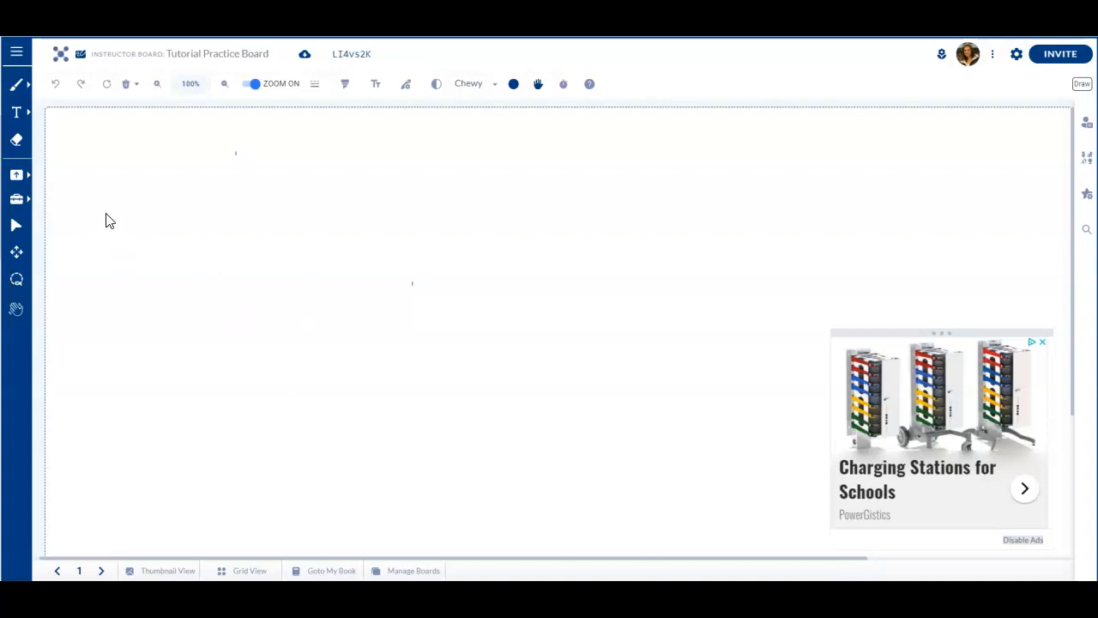
Upload the Grade 3 Subject-verb agreement worksheet onto page 1 of the board.
click(27, 177)
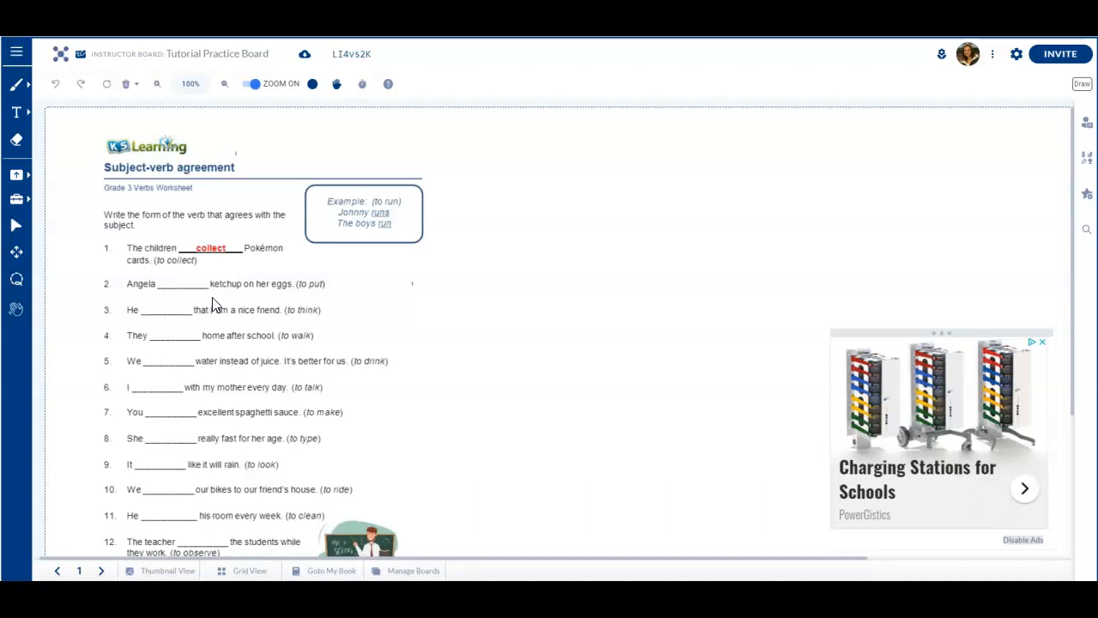
Import the Match 1-10 live worksheet onto page 2 of the board using its Liveworksheets URL.
click(102, 573)
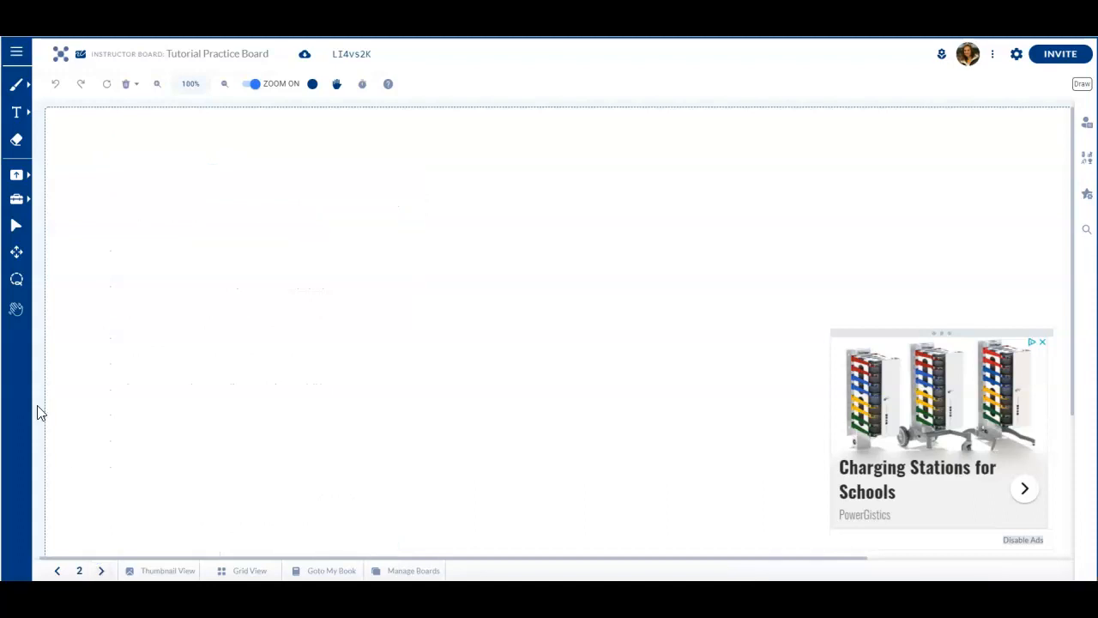
click(22, 178)
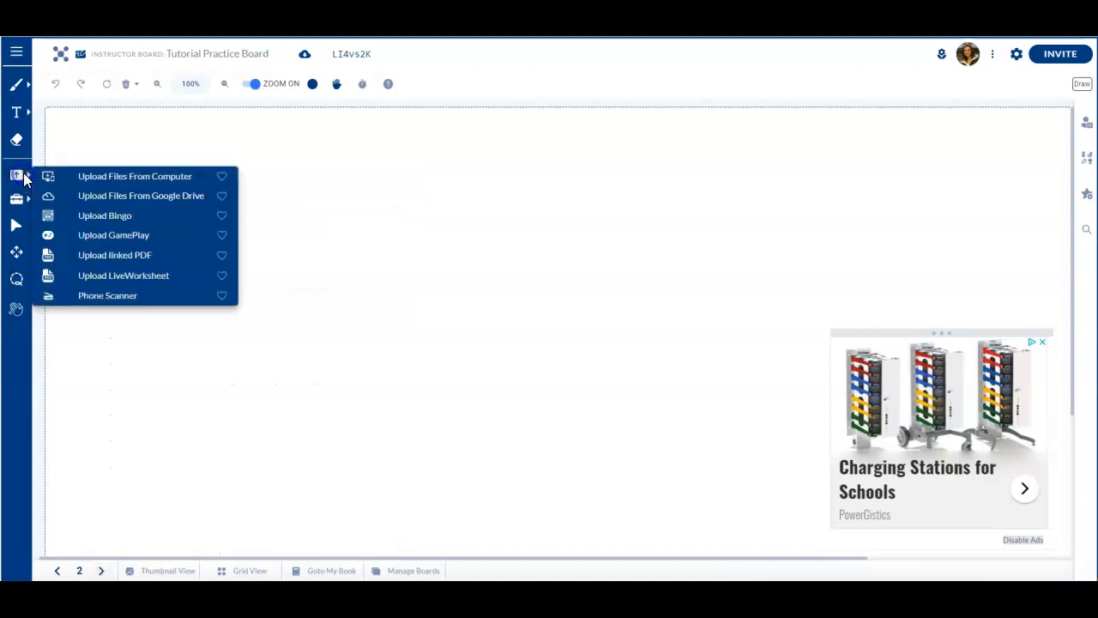
click(140, 279)
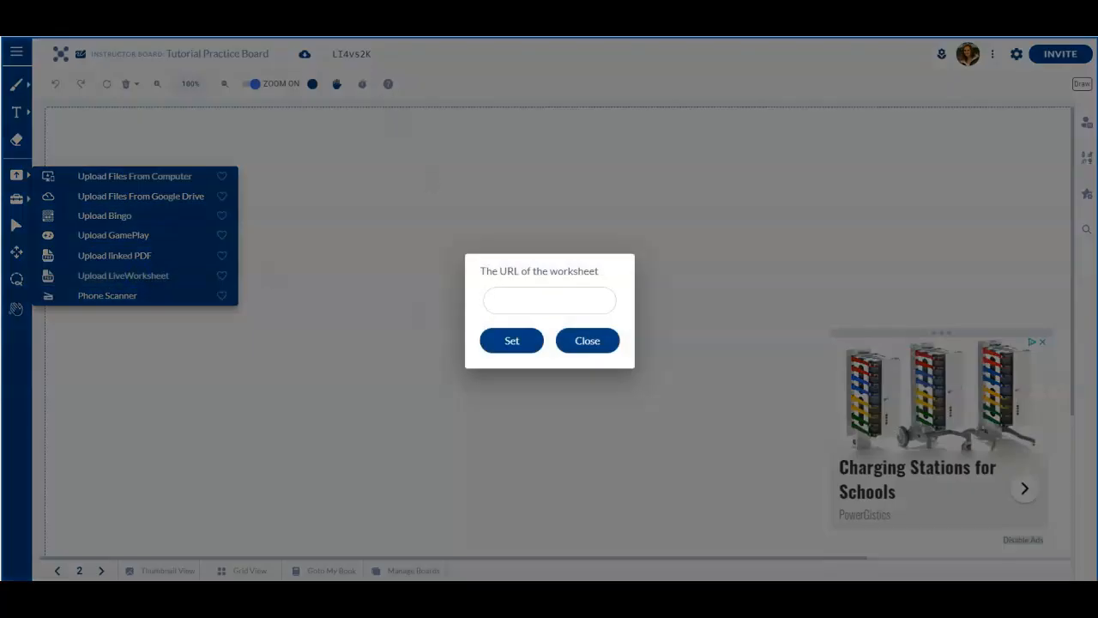
click(369, 25)
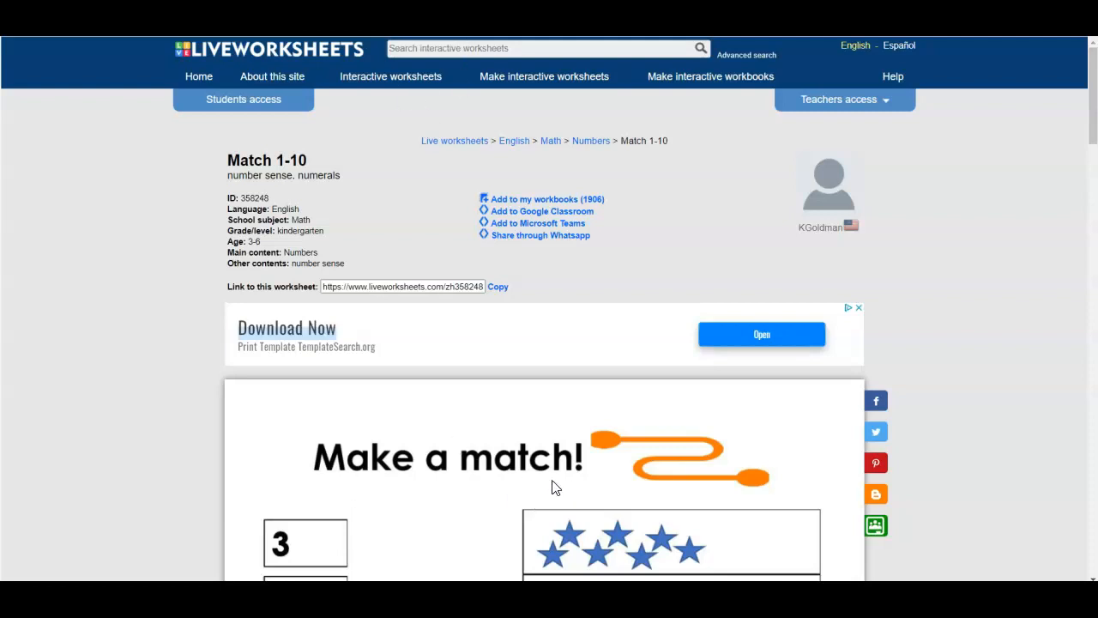
scroll(527, 459, down, 5)
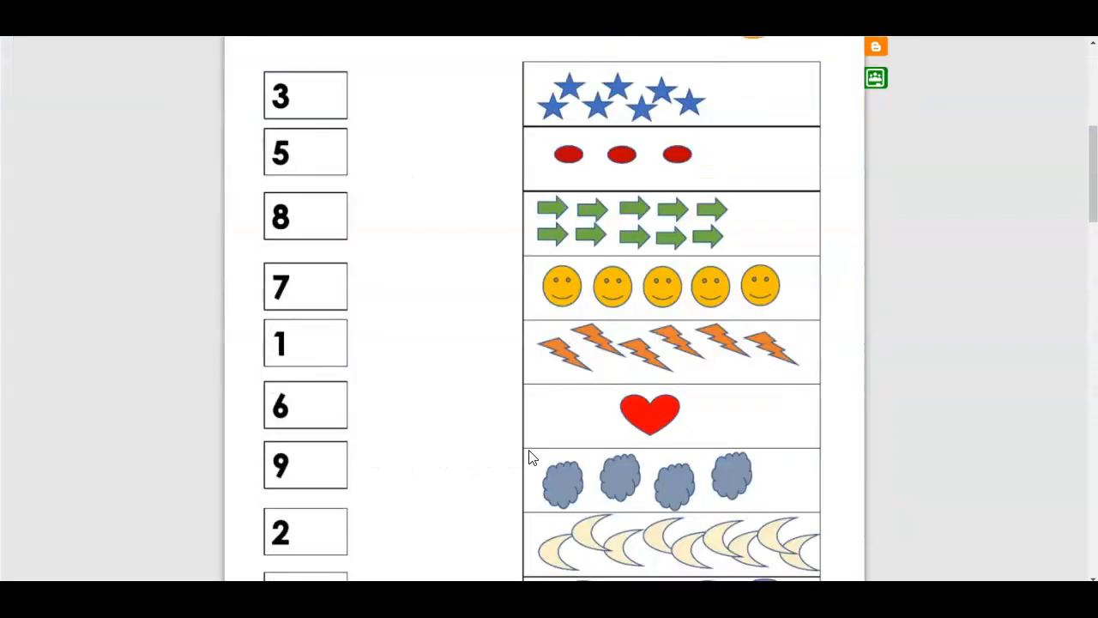
scroll(527, 457, up, 5)
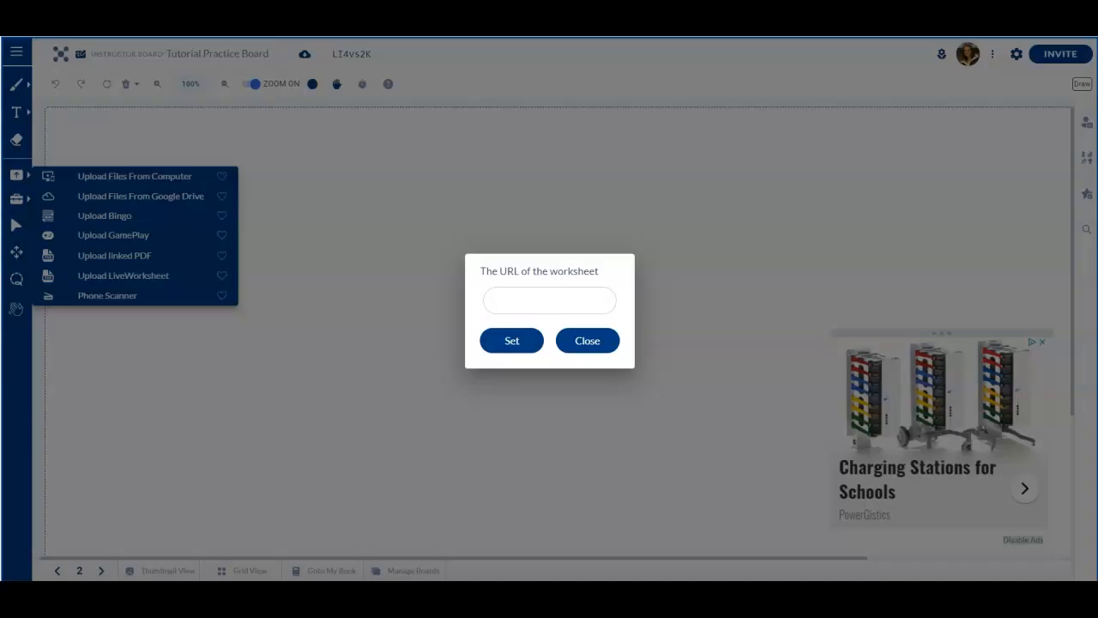
click(522, 298)
key(ctrl+v)
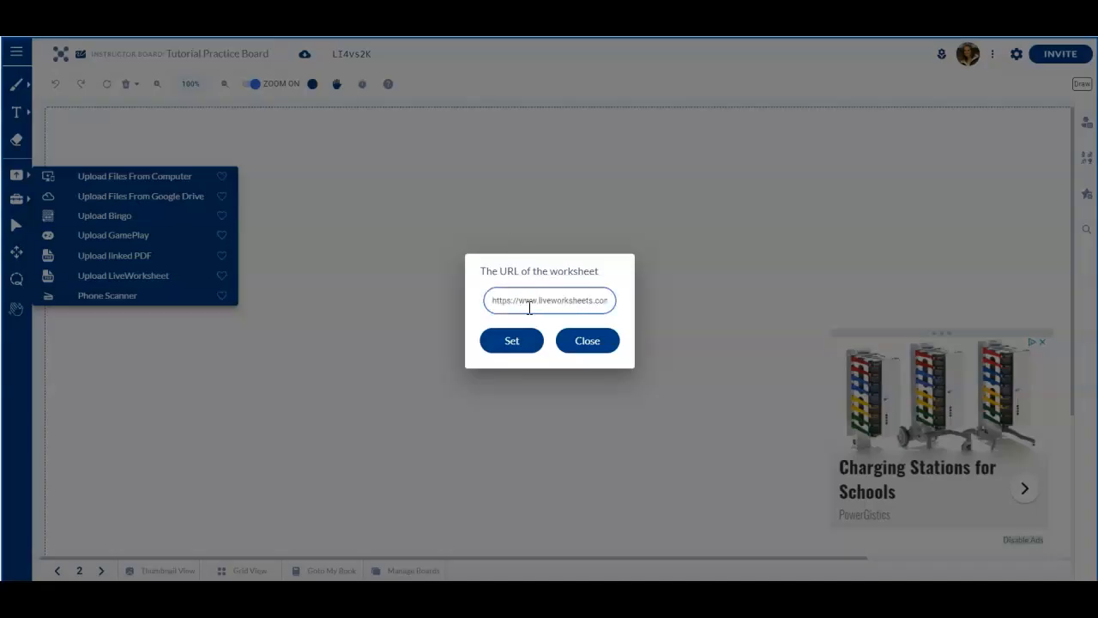
click(515, 354)
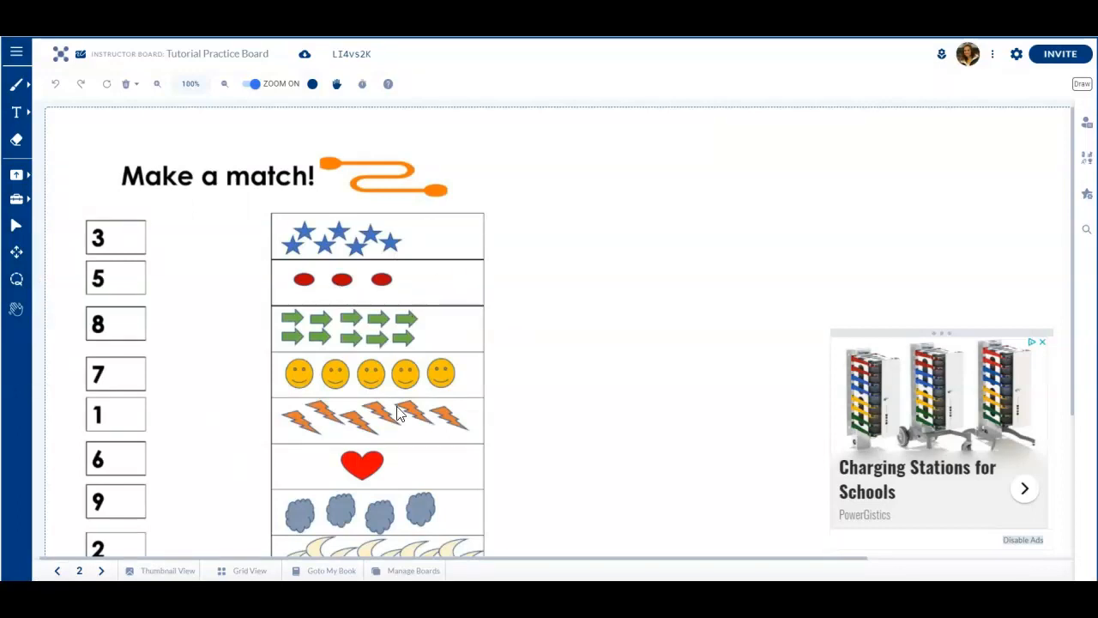
Return to page 1 and look over the upload options, including Phone Scanner.
click(56, 570)
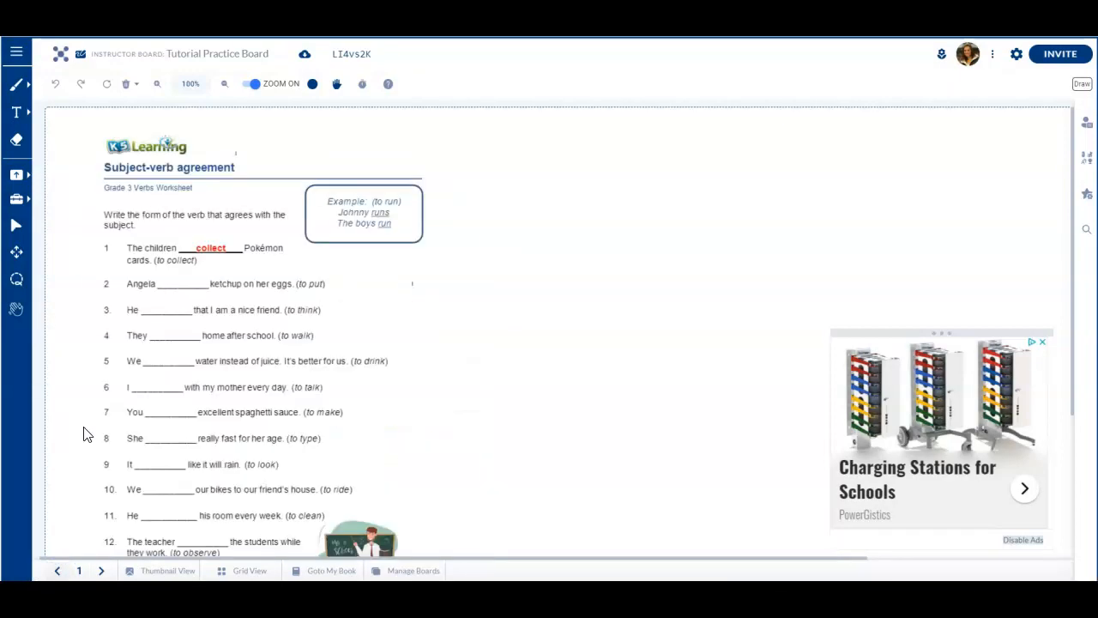
click(25, 176)
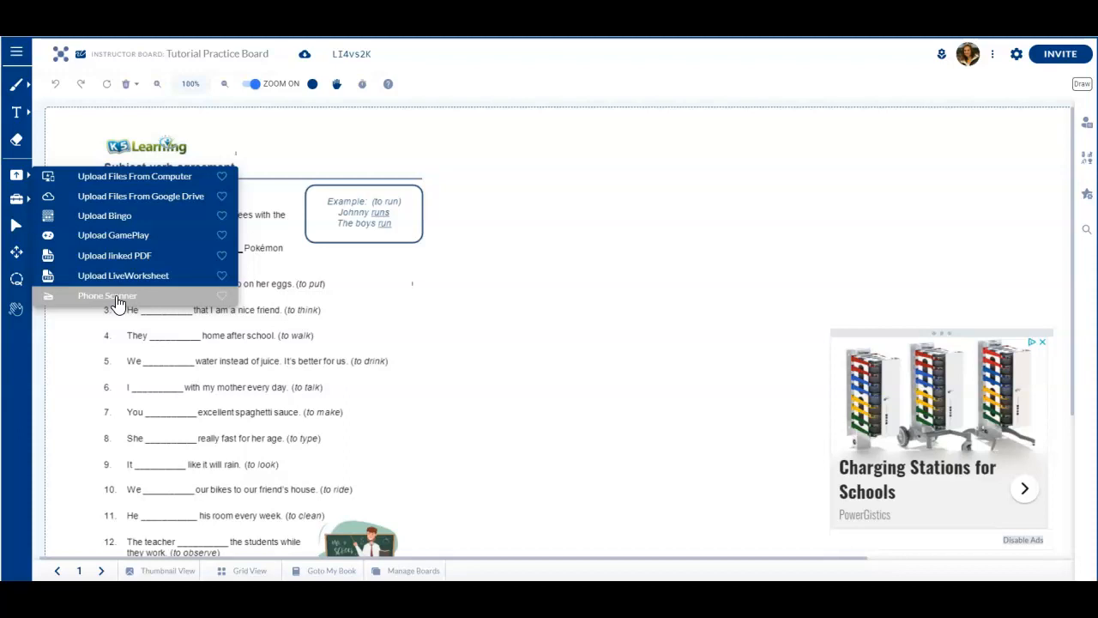
click(414, 348)
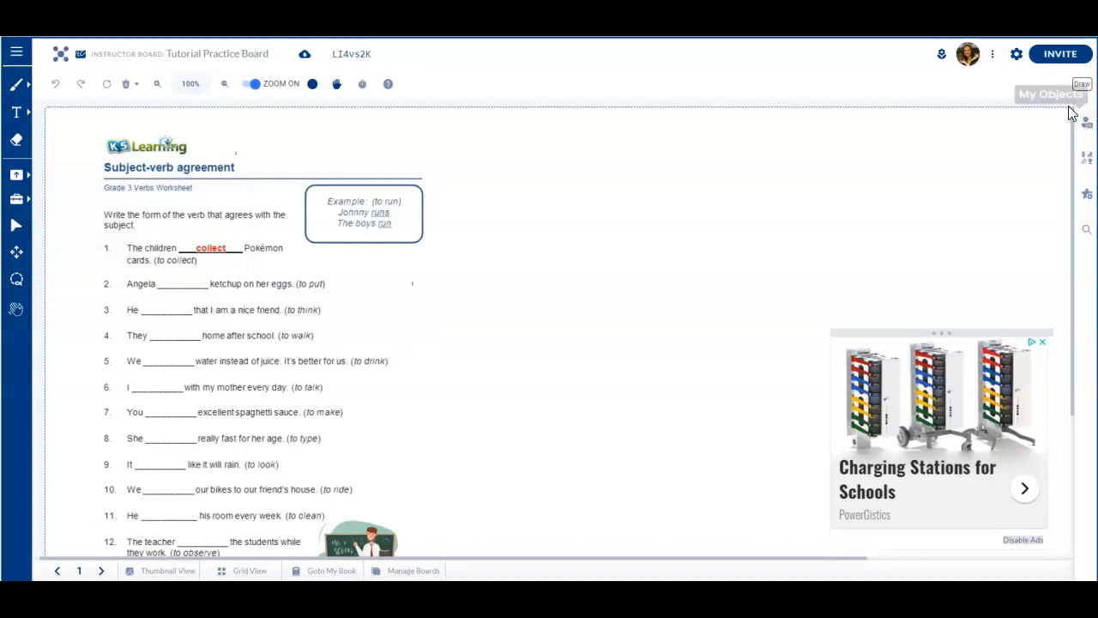
Show the board's student invite and join the class as a student in an incognito window with the classroom code.
click(1060, 60)
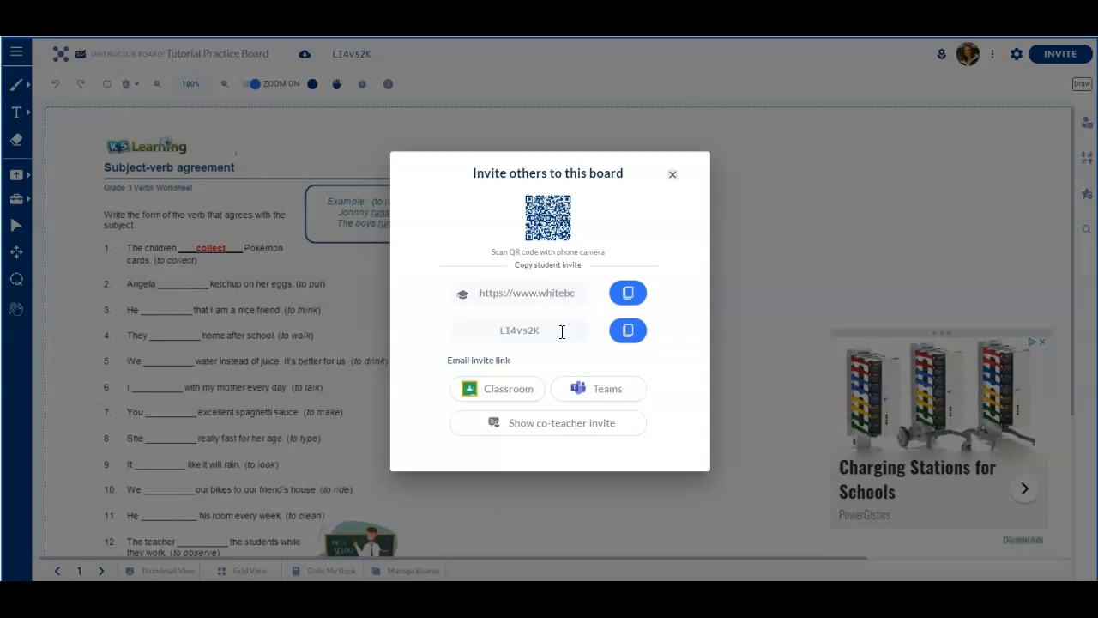
click(337, 53)
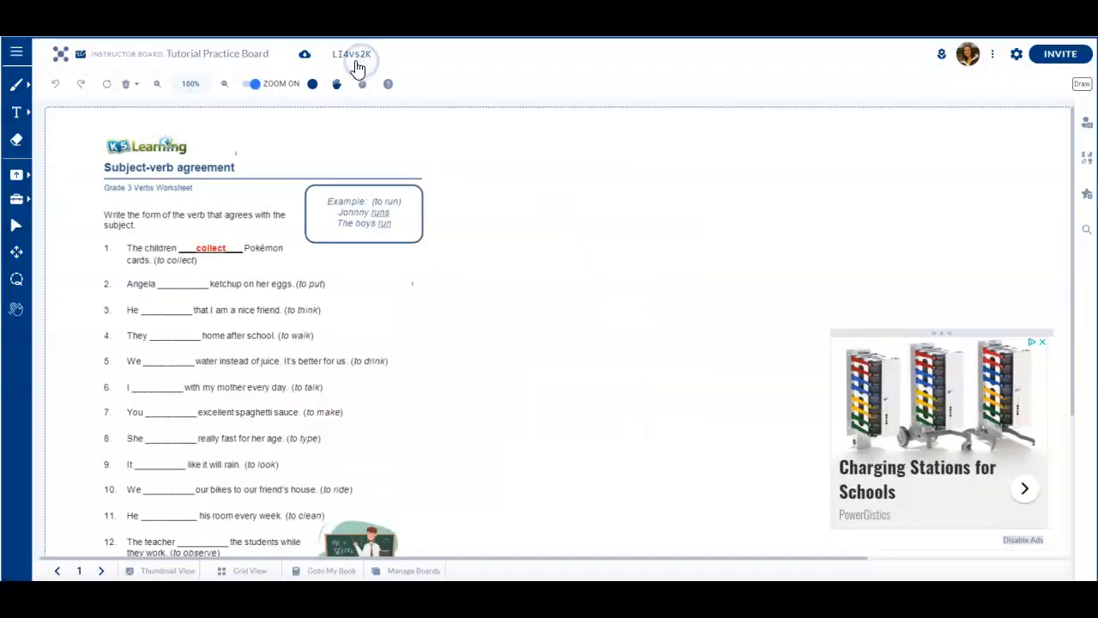
click(1061, 54)
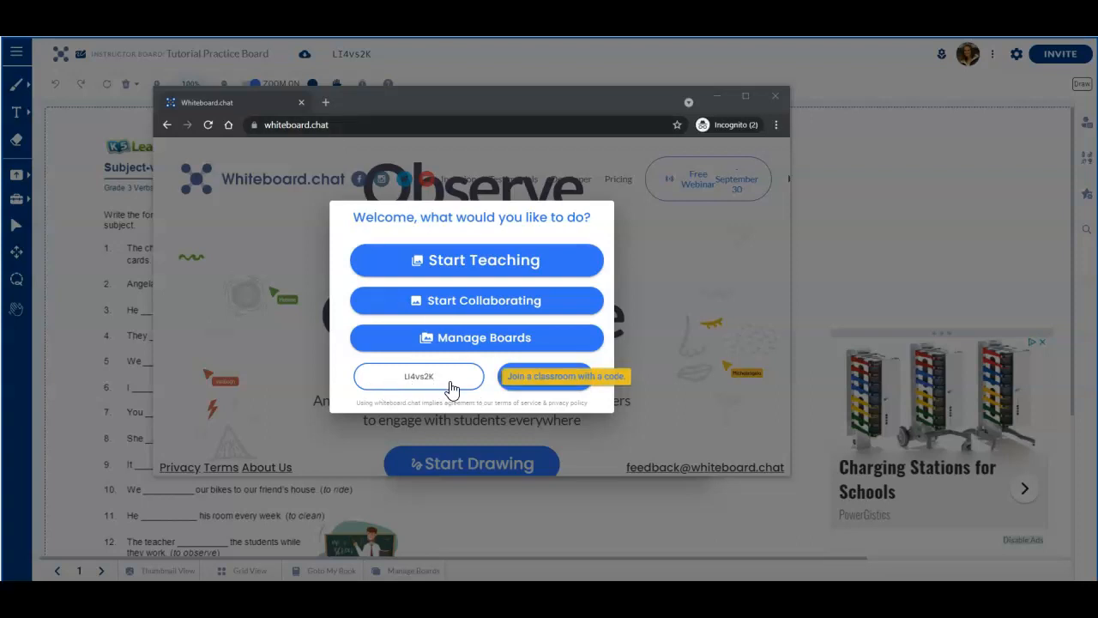
click(556, 387)
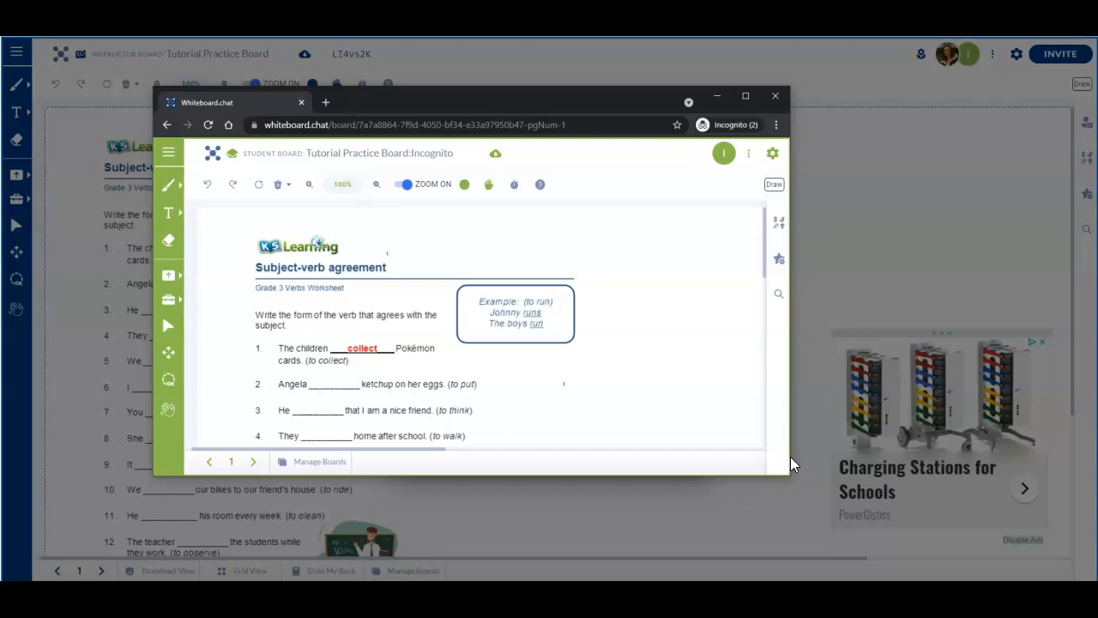
Widen the student window, check pages 2 and 1 of the student board, and move the window aside.
drag(790, 456, 894, 427)
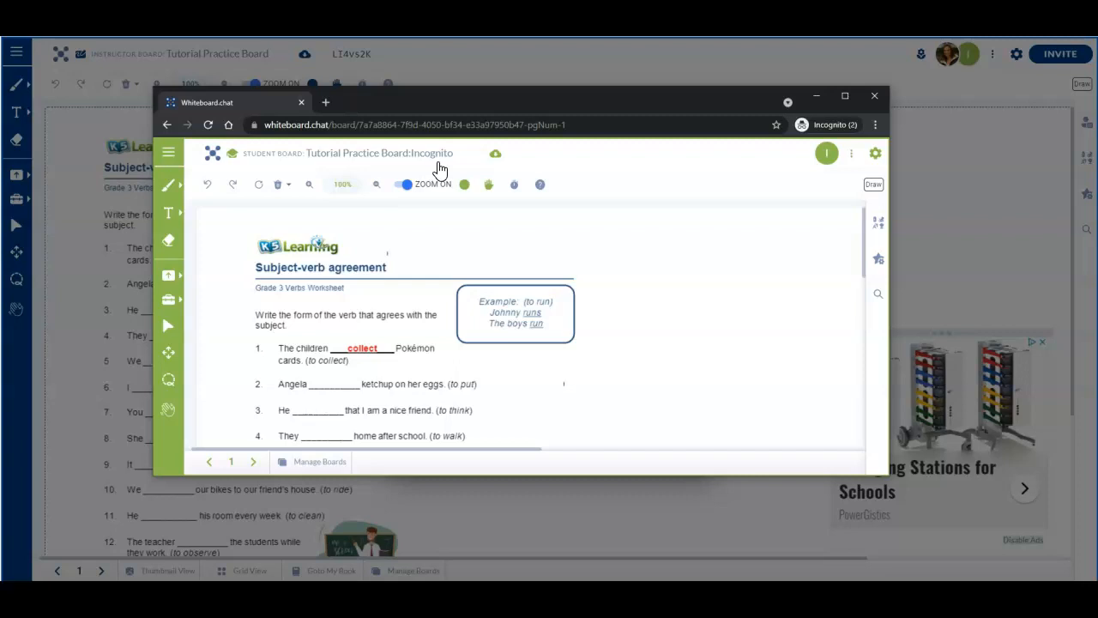
click(255, 464)
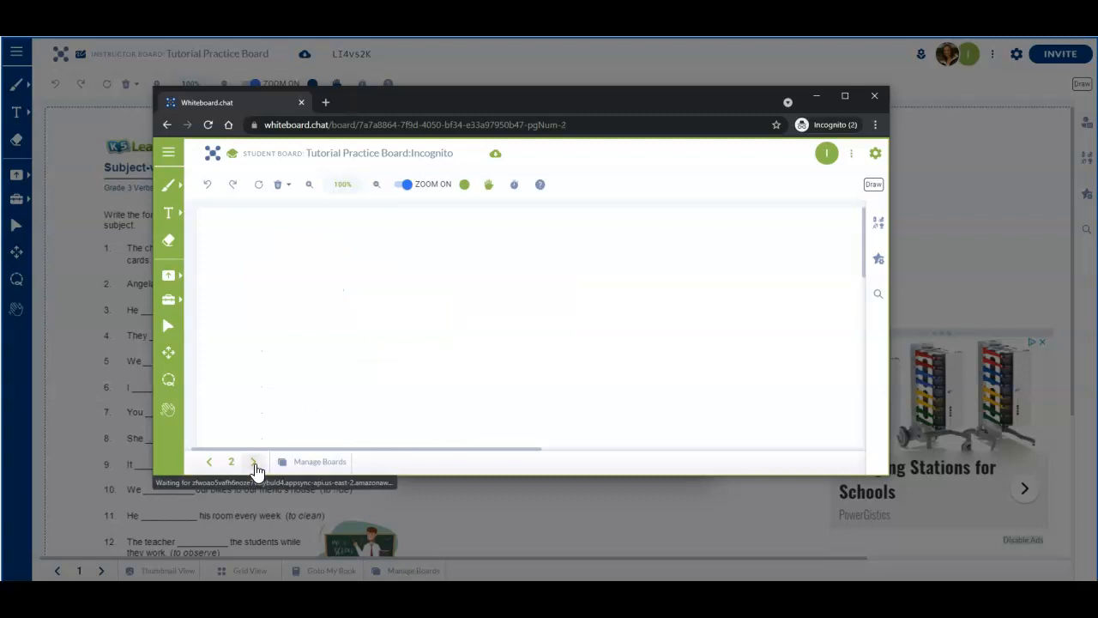
click(209, 462)
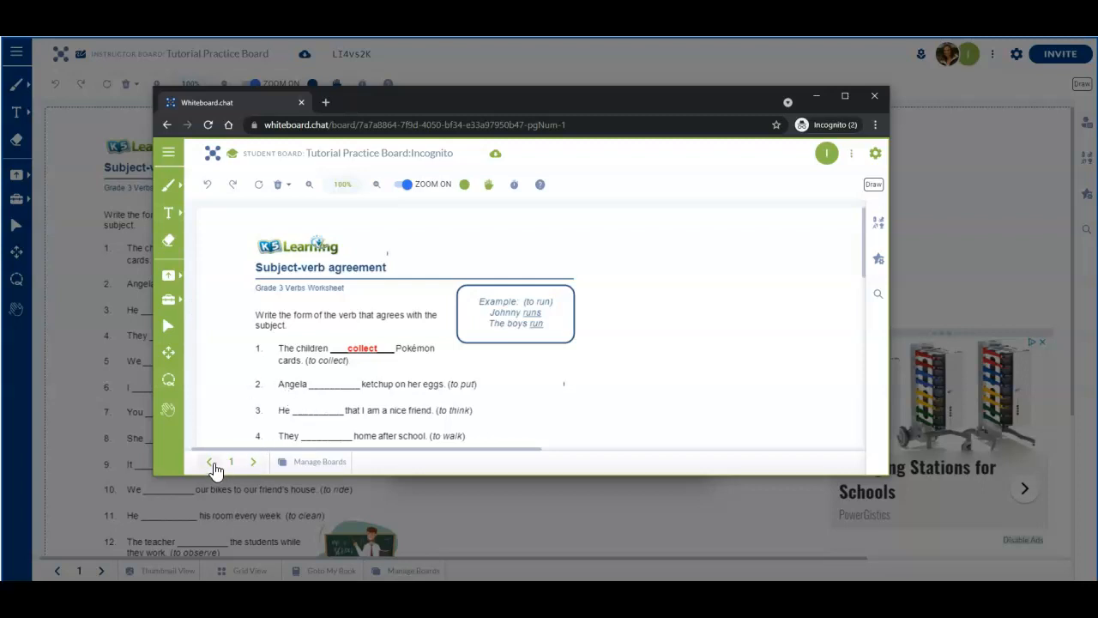
drag(272, 107, 452, 74)
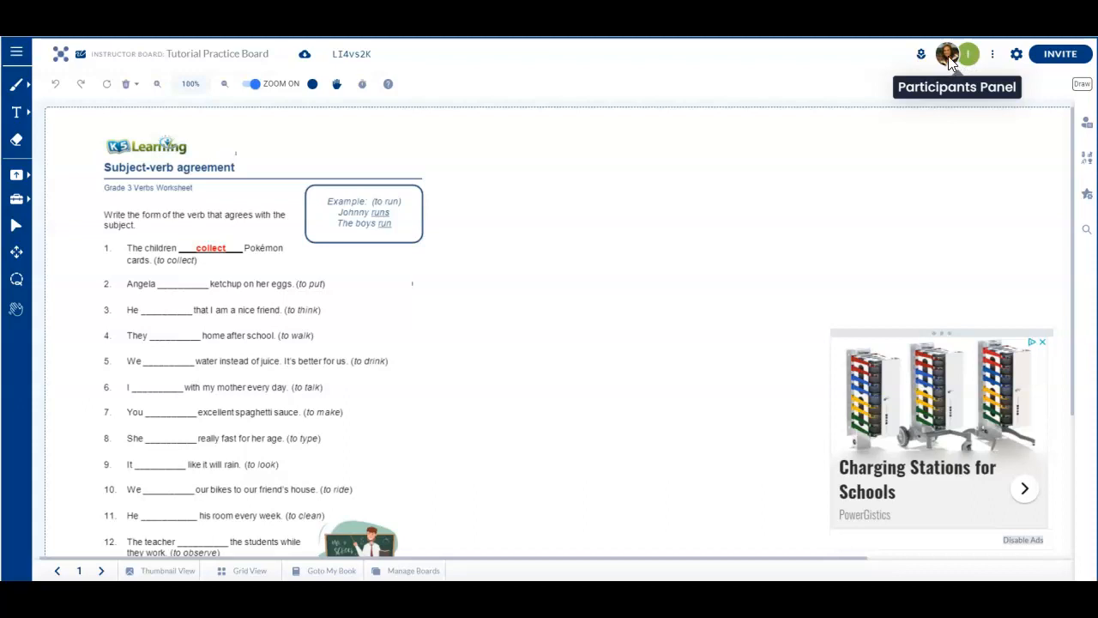
Examine the participant list and class controls on the instructor board, then close them.
click(948, 57)
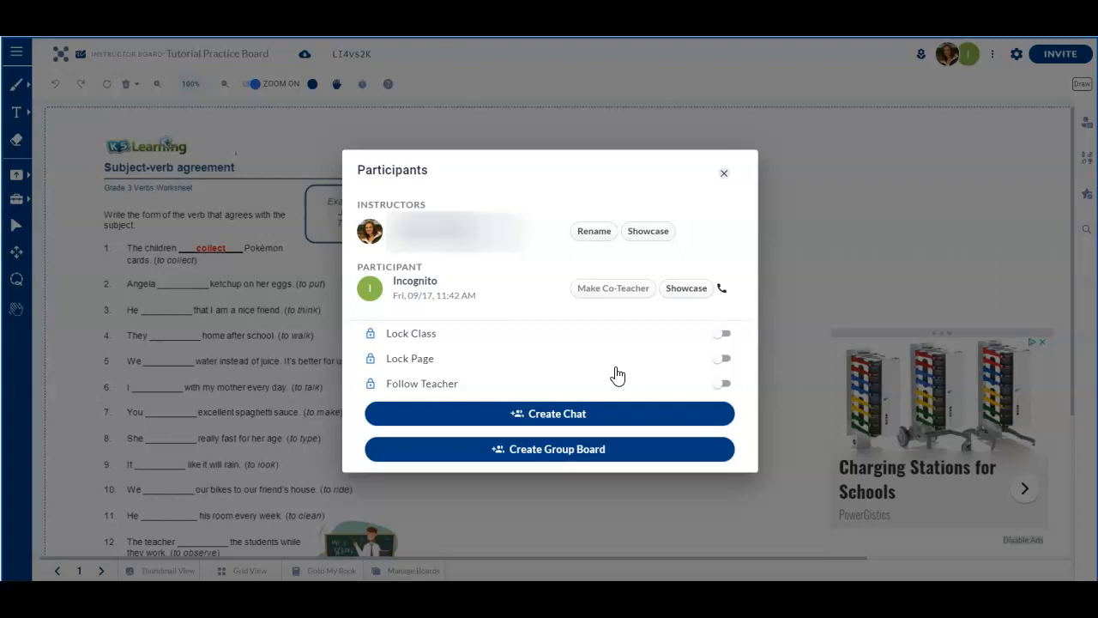
click(725, 177)
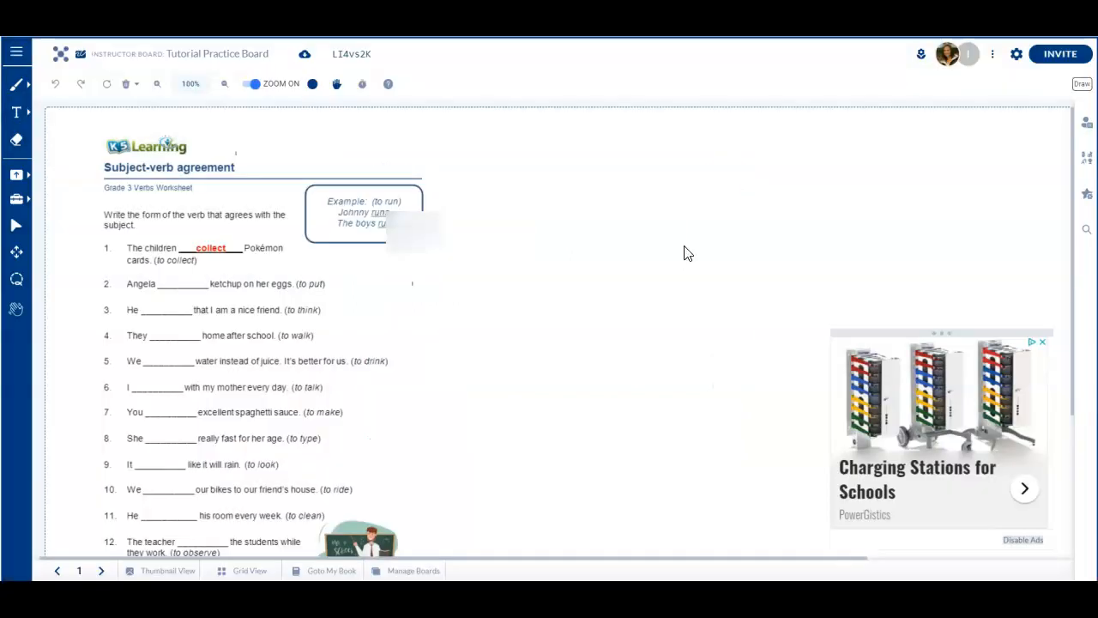
Show all boards in Grid View, preview the Incognito student's board, and return to Single View.
click(249, 572)
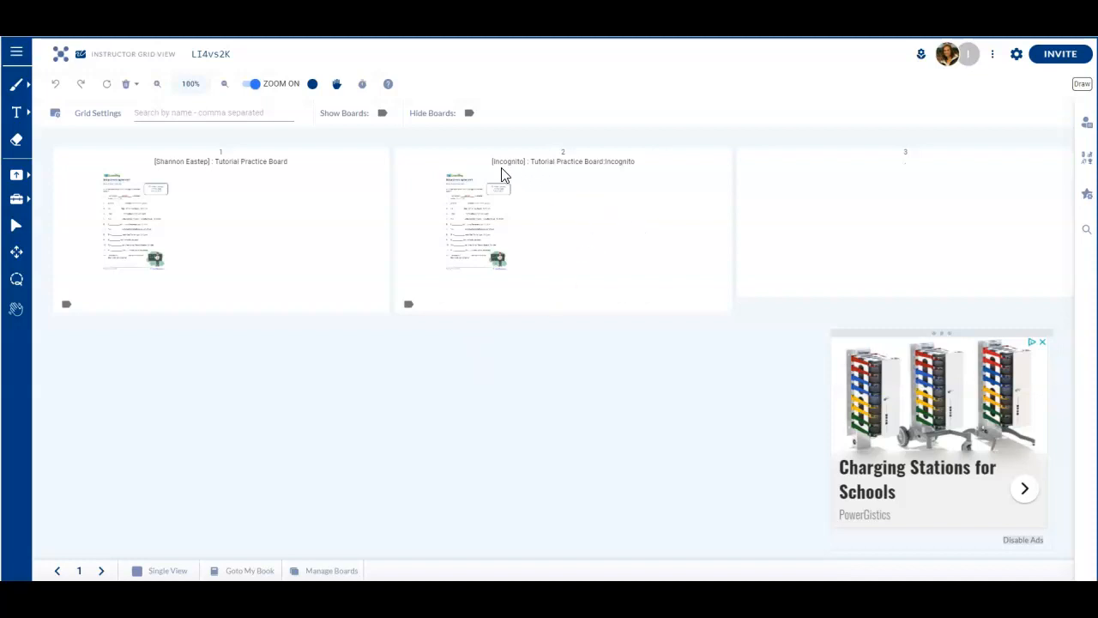
click(562, 244)
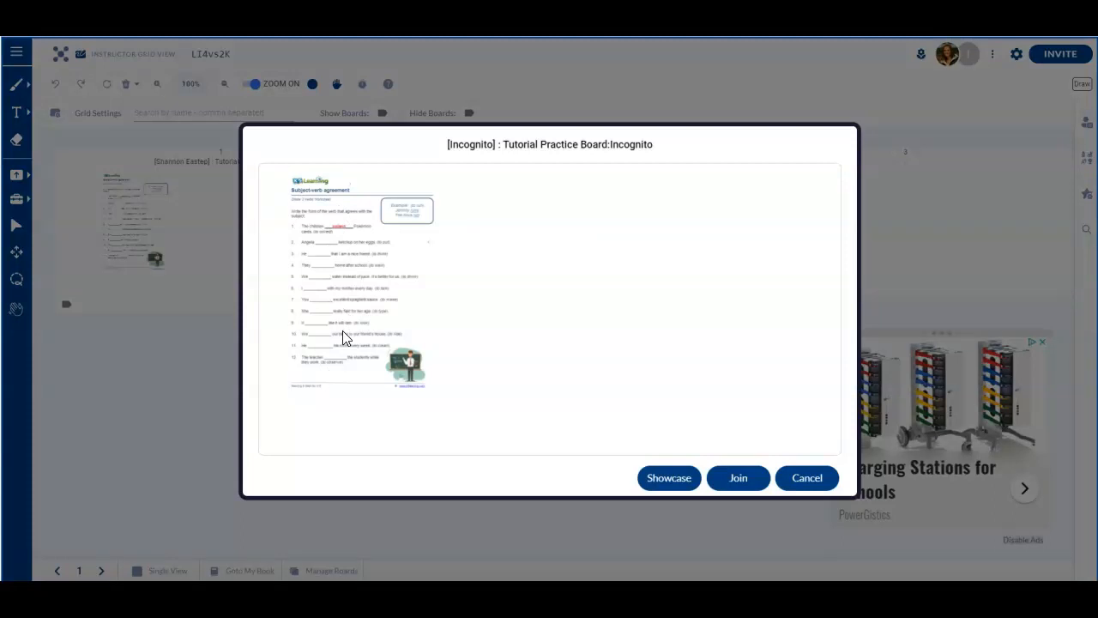
click(735, 485)
click(825, 487)
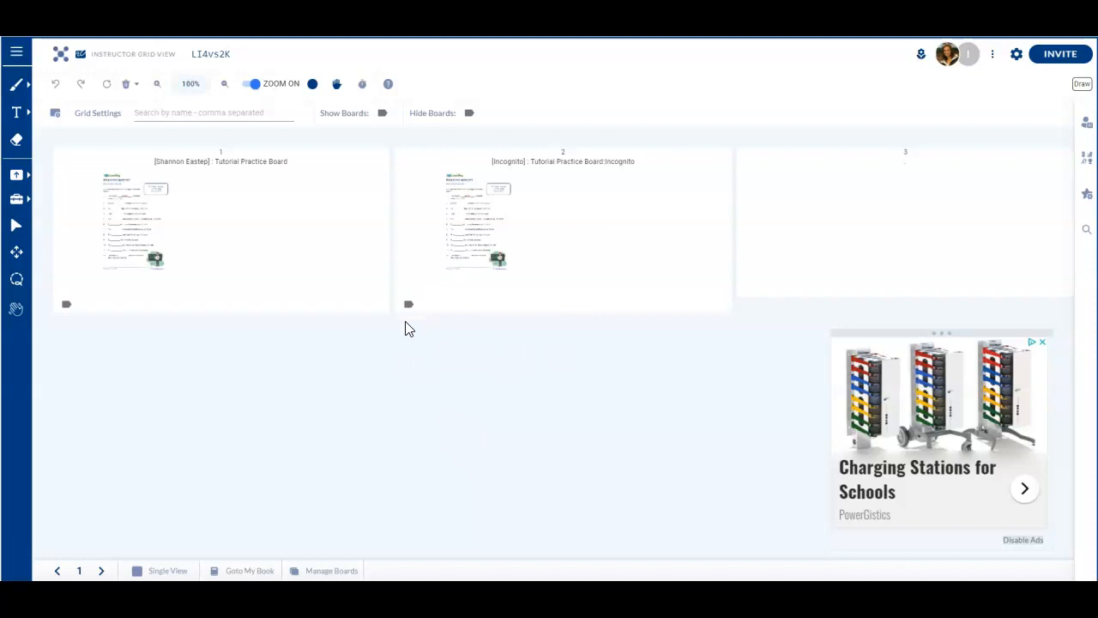
click(167, 572)
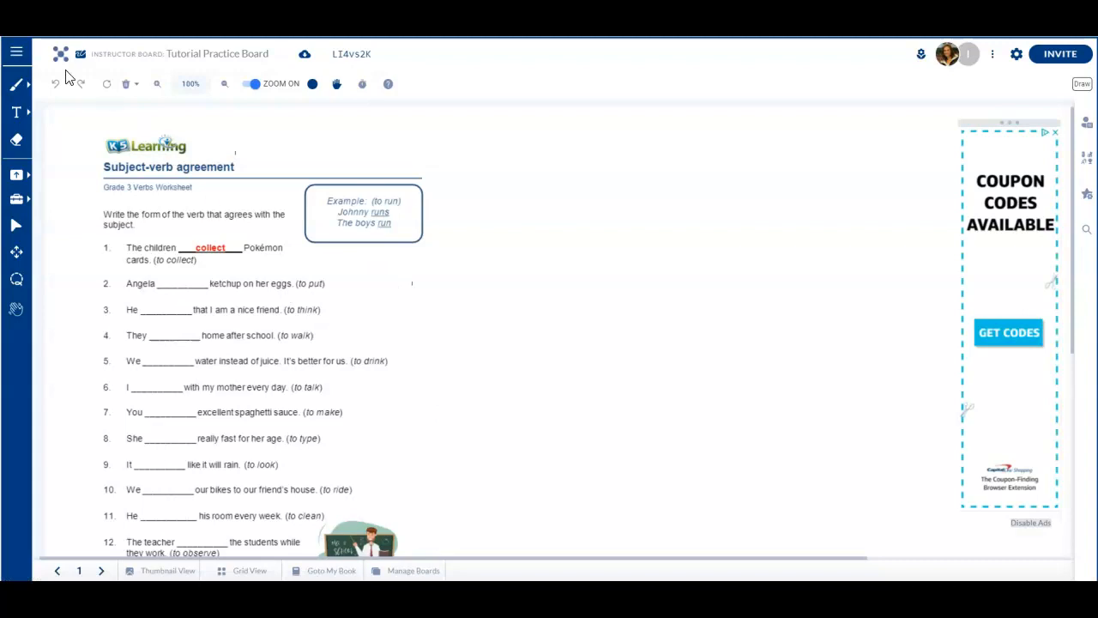
Switch to the student window and handwrite a green letter "p" on the blank of sentence 2 with Click & Draw.
key(alt+Tab)
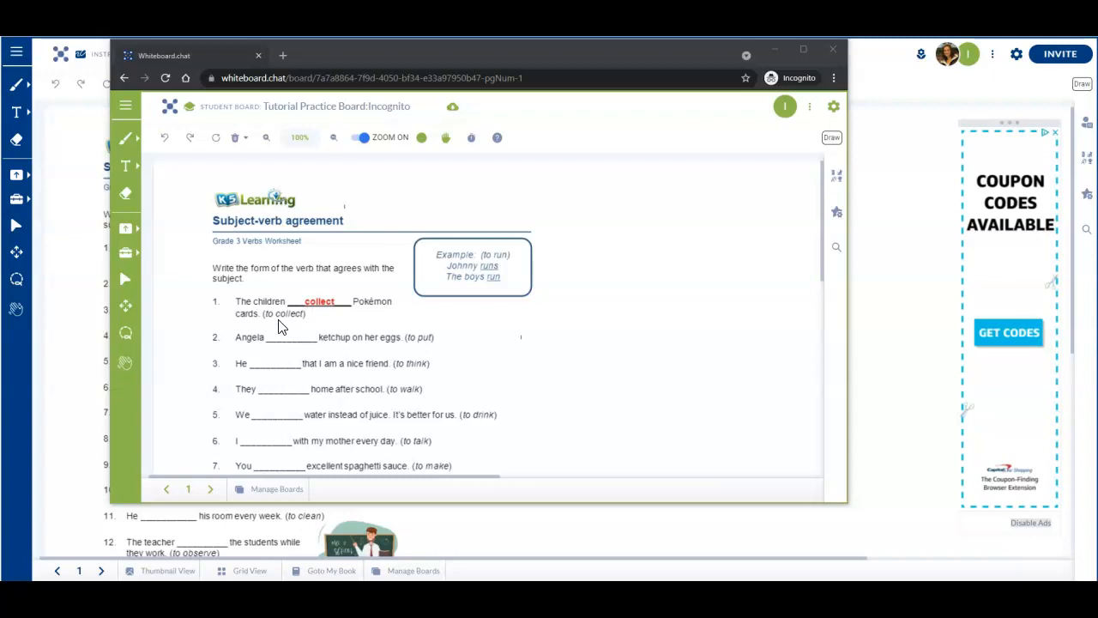
click(126, 141)
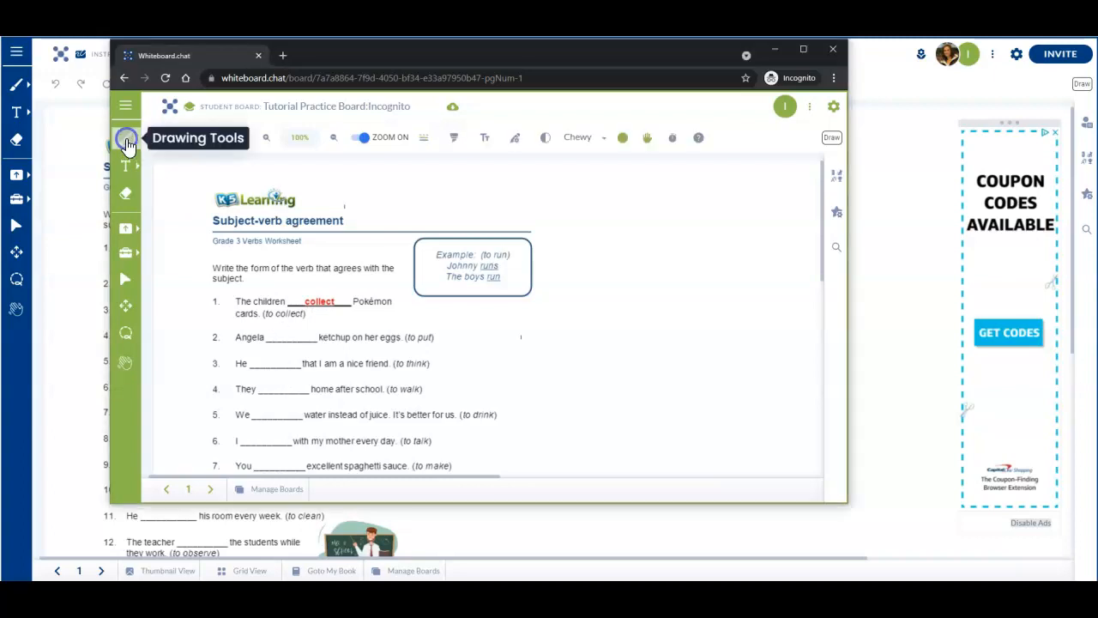
click(136, 138)
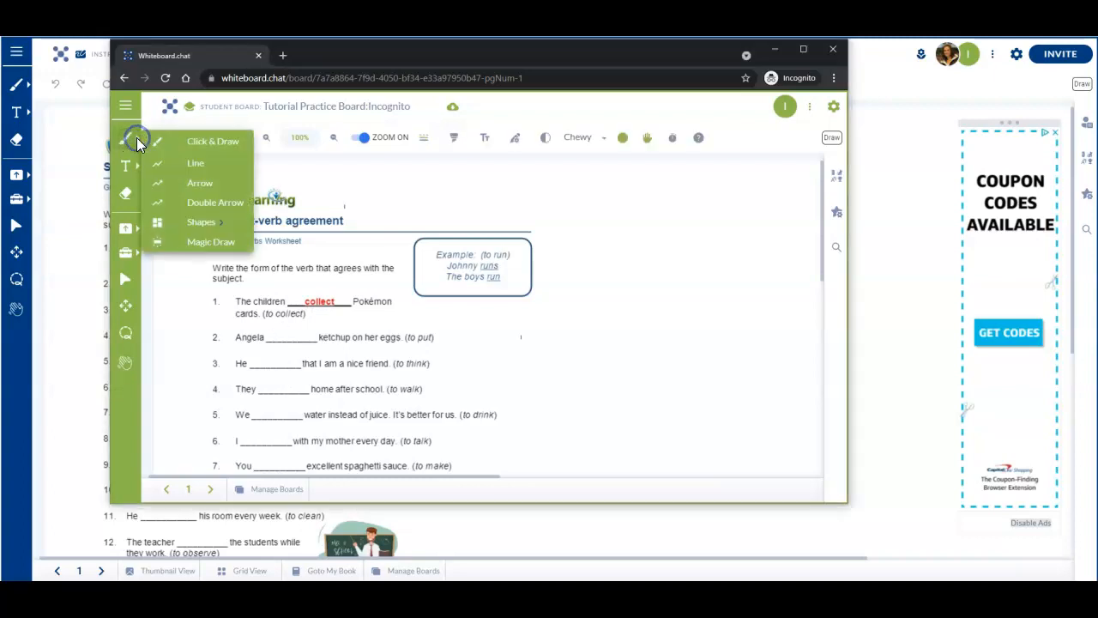
click(206, 144)
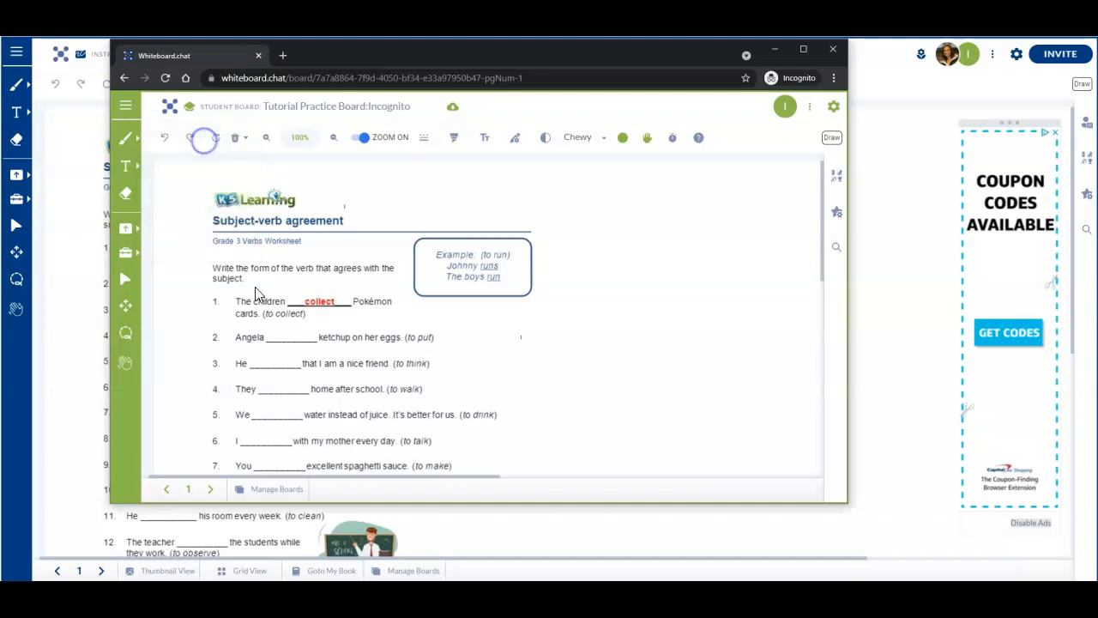
click(270, 341)
mouse_move(269, 334)
mouse_down()
mouse_move(287, 336)
mouse_move(275, 339)
mouse_up()
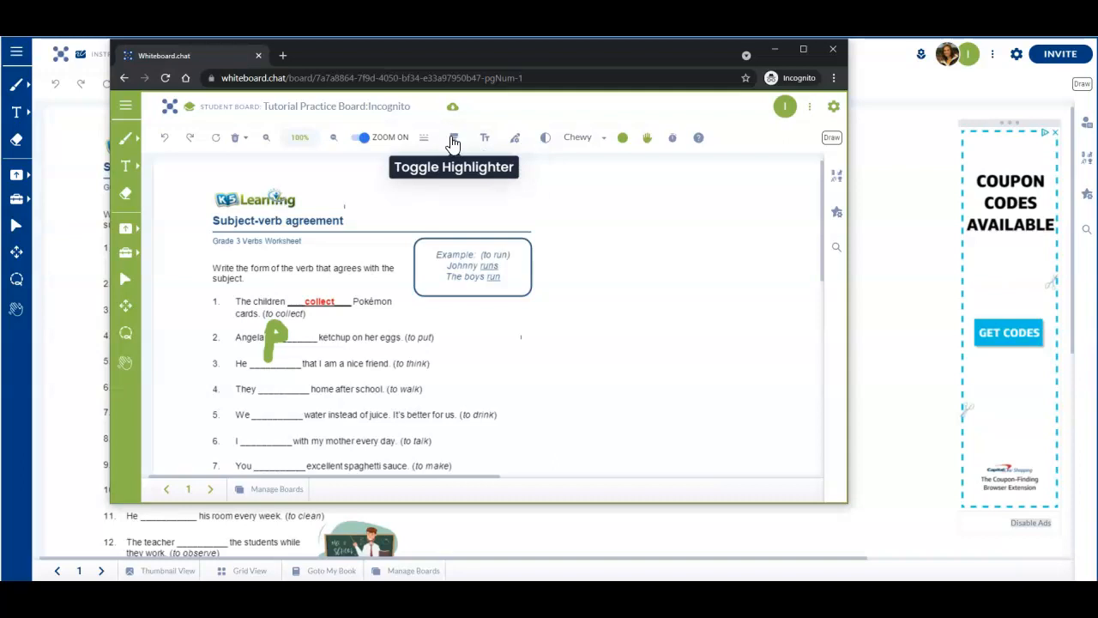
Reduce the pen thickness and handwrite "uts" after the green "p" on the blank of sentence 2.
click(517, 141)
mouse_move(515, 208)
mouse_down()
mouse_move(516, 176)
mouse_move(516, 229)
mouse_up()
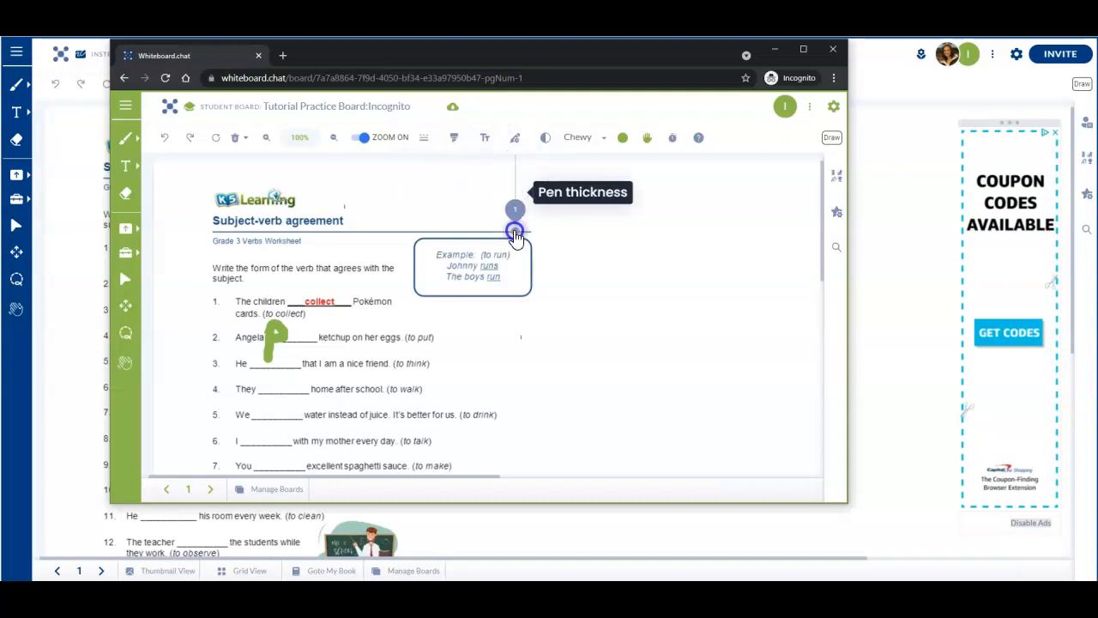
drag(290, 333, 303, 337)
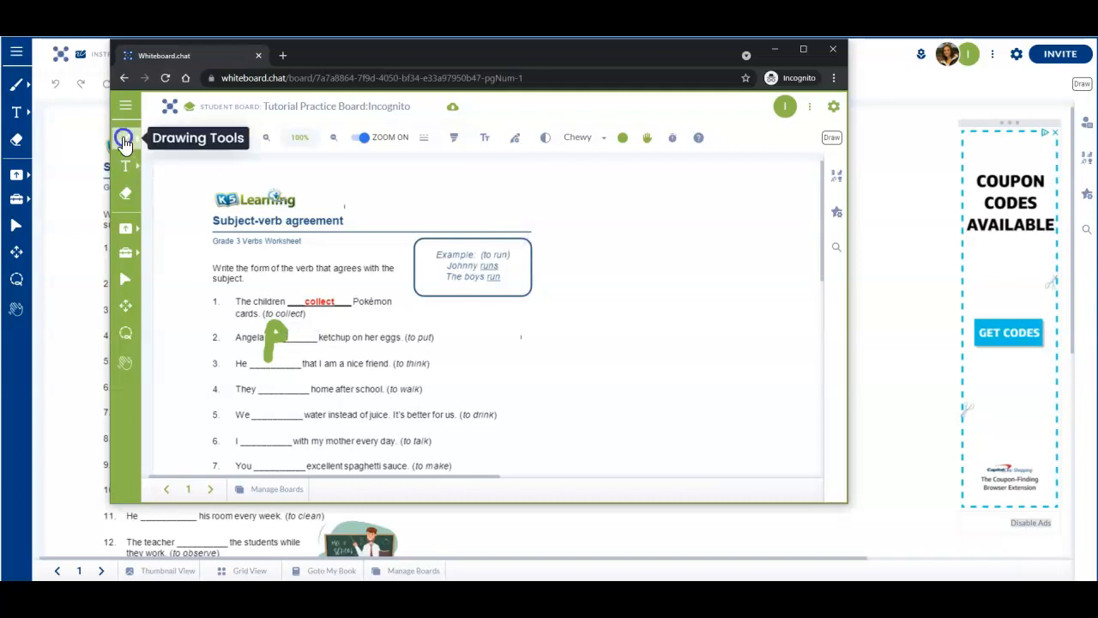
mouse_move(292, 331)
mouse_down()
mouse_move(297, 341)
mouse_move(308, 322)
mouse_move(309, 338)
mouse_up()
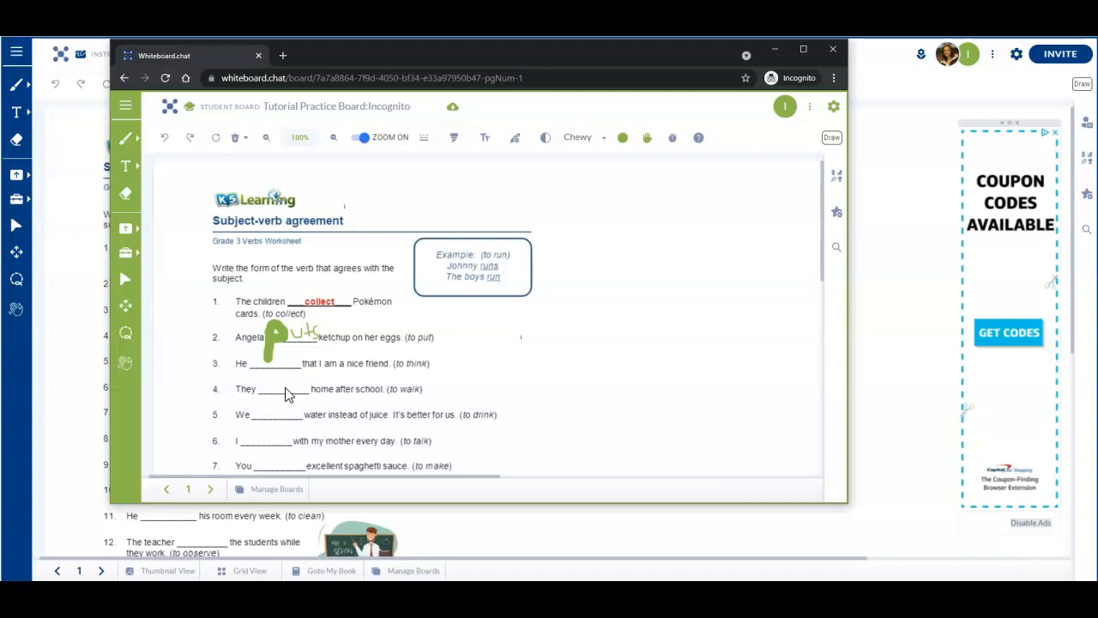
Add a typed verb answer on the blank of sentence 4 with Click & Type.
click(138, 170)
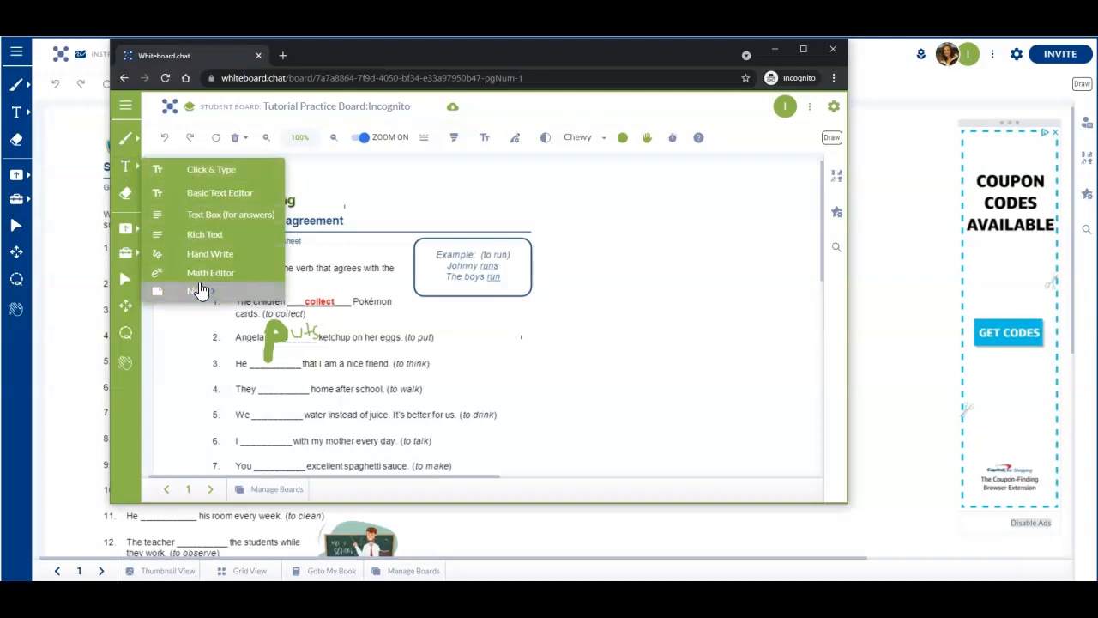
click(207, 171)
click(264, 388)
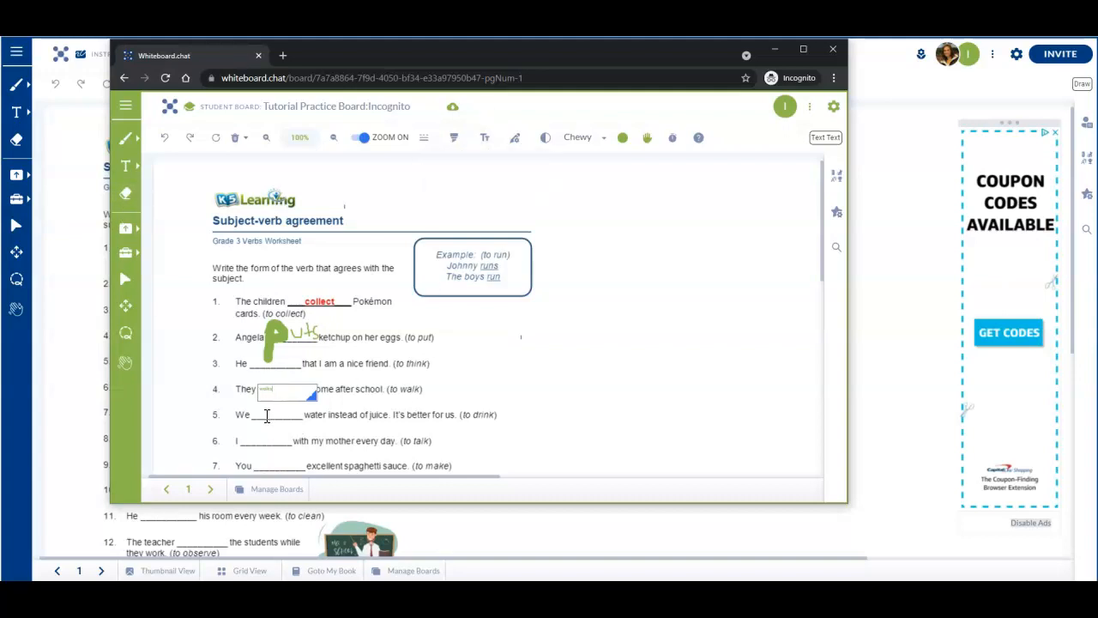
click(480, 386)
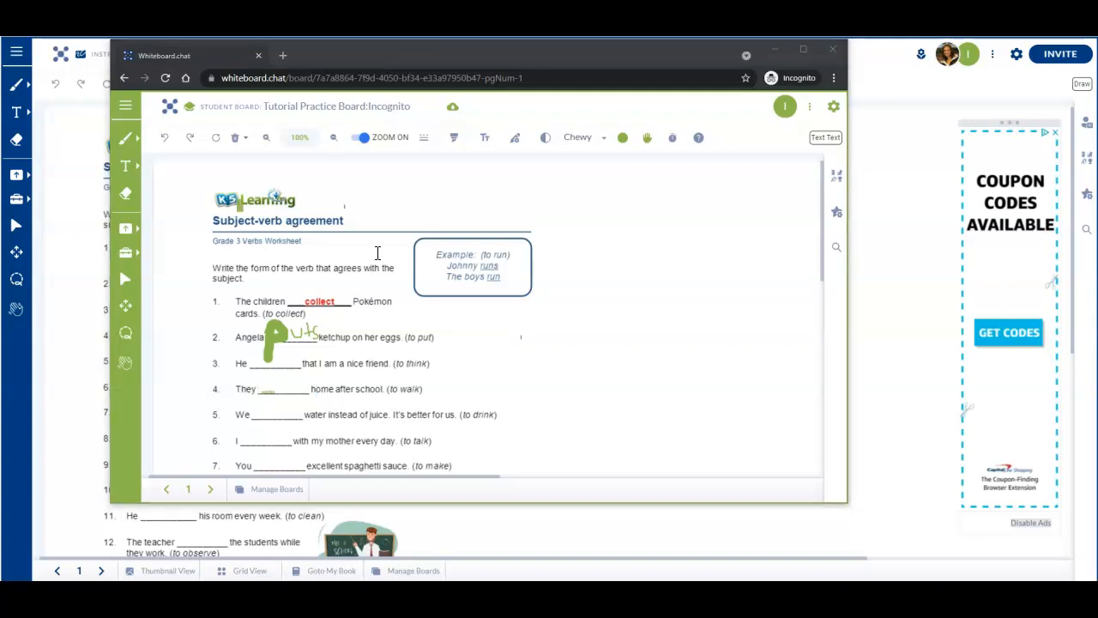
Increase the text size and enter "talk" on the blank of sentence 6 with Click & Type.
click(485, 142)
mouse_move(485, 218)
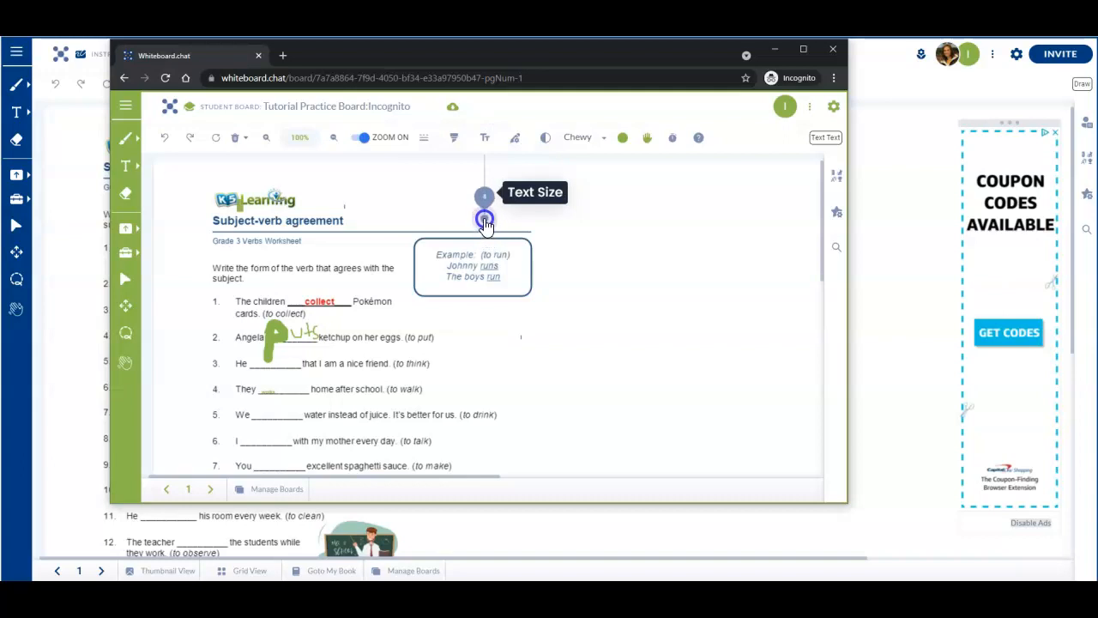
click(136, 167)
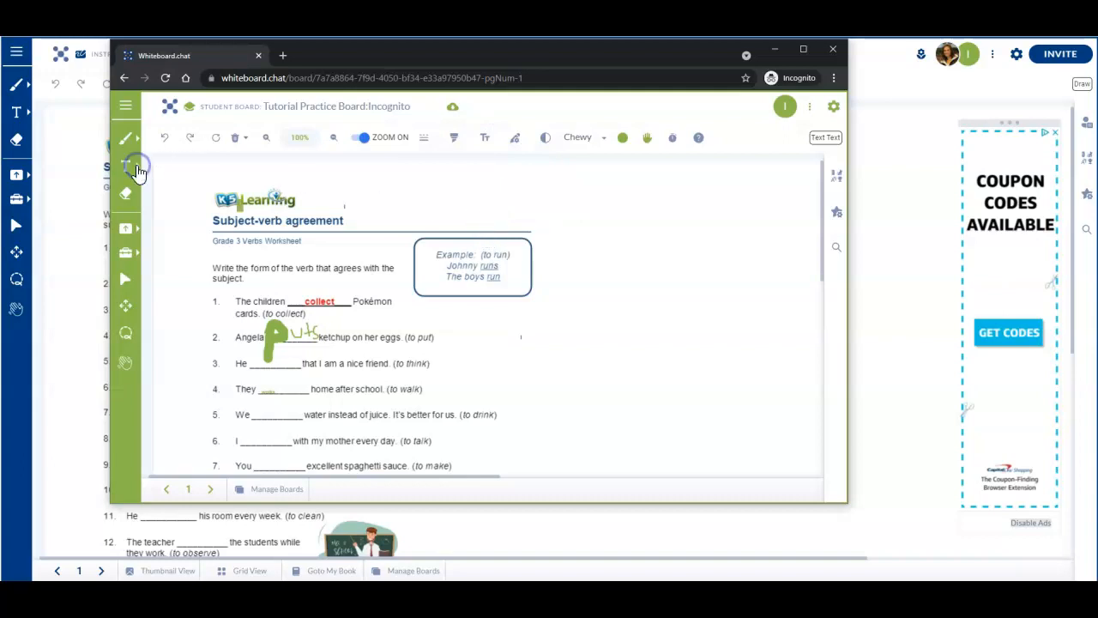
click(198, 171)
click(251, 438)
text(talk)
Try to reduce the text size of the "talk" answer in sentence 6.
drag(485, 497, 246, 449)
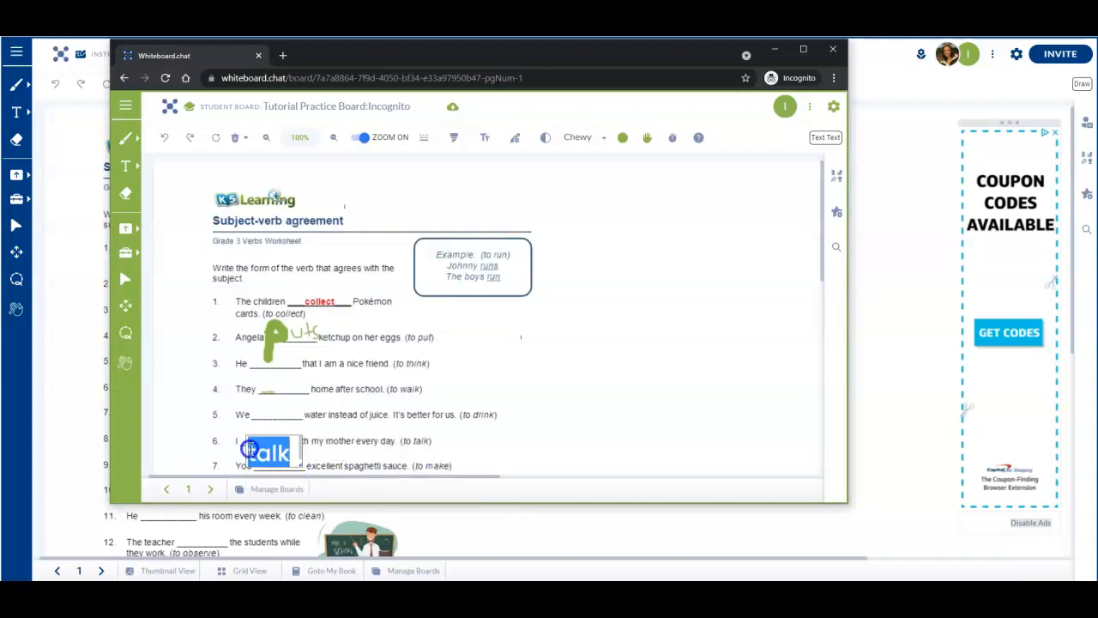
click(485, 143)
drag(484, 210, 485, 223)
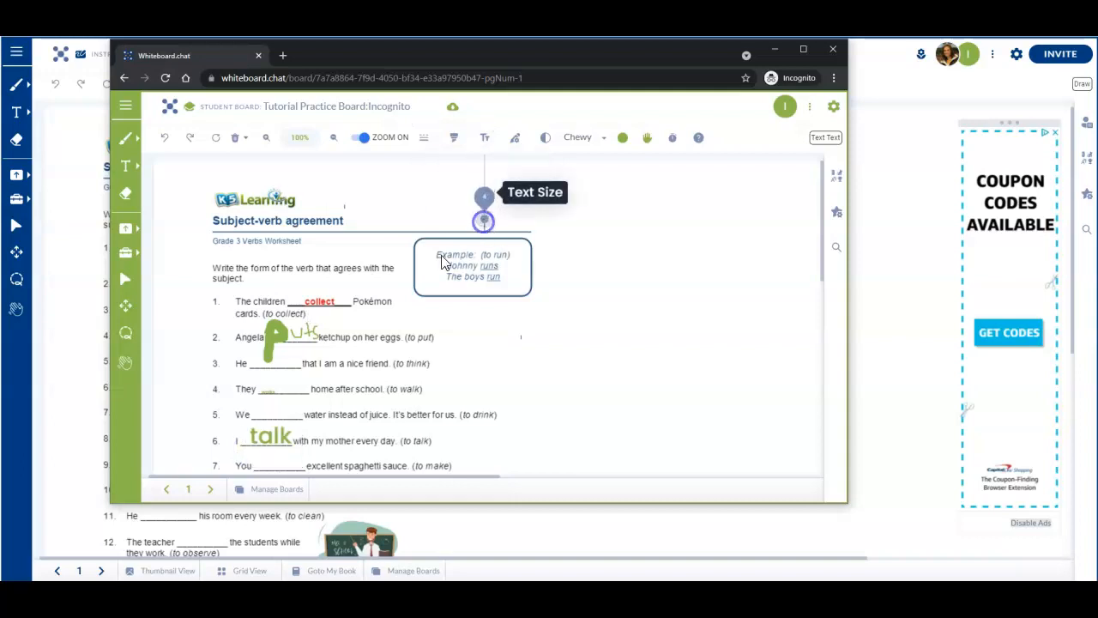
click(266, 436)
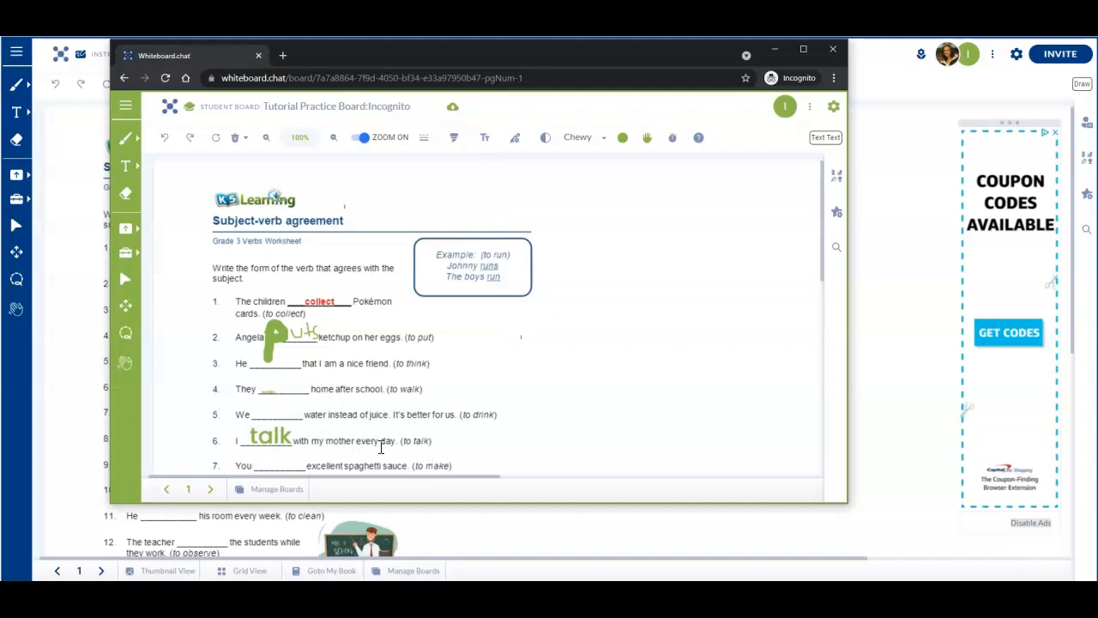
On page 2 of the student board, draw straight lines matching 3 to the red ovals and 5 to the smiley faces.
click(210, 489)
drag(815, 208, 819, 228)
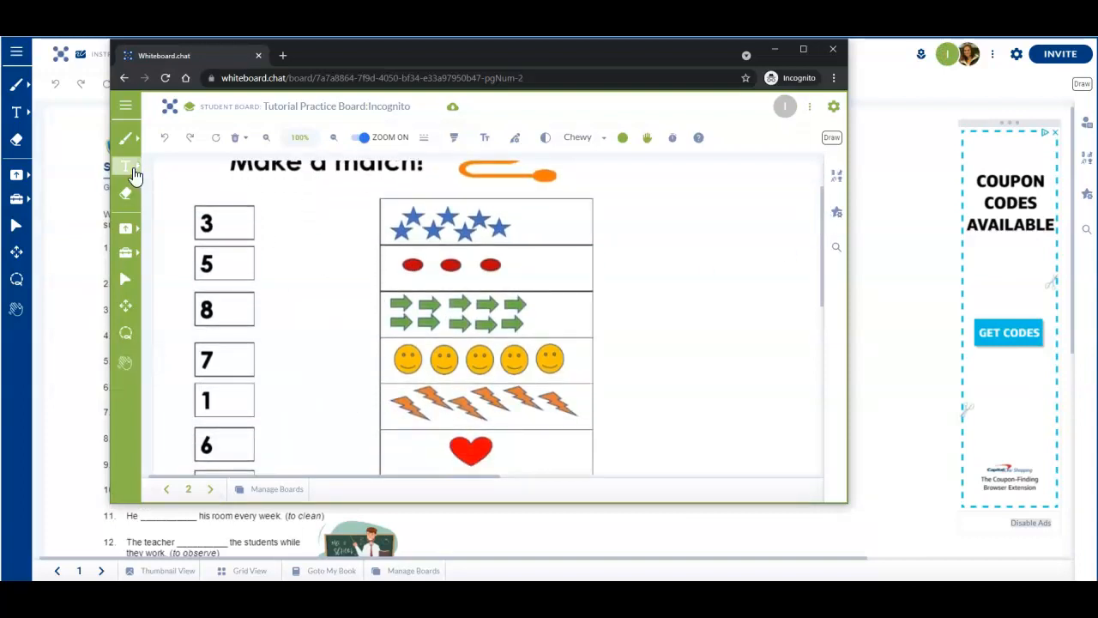
click(138, 140)
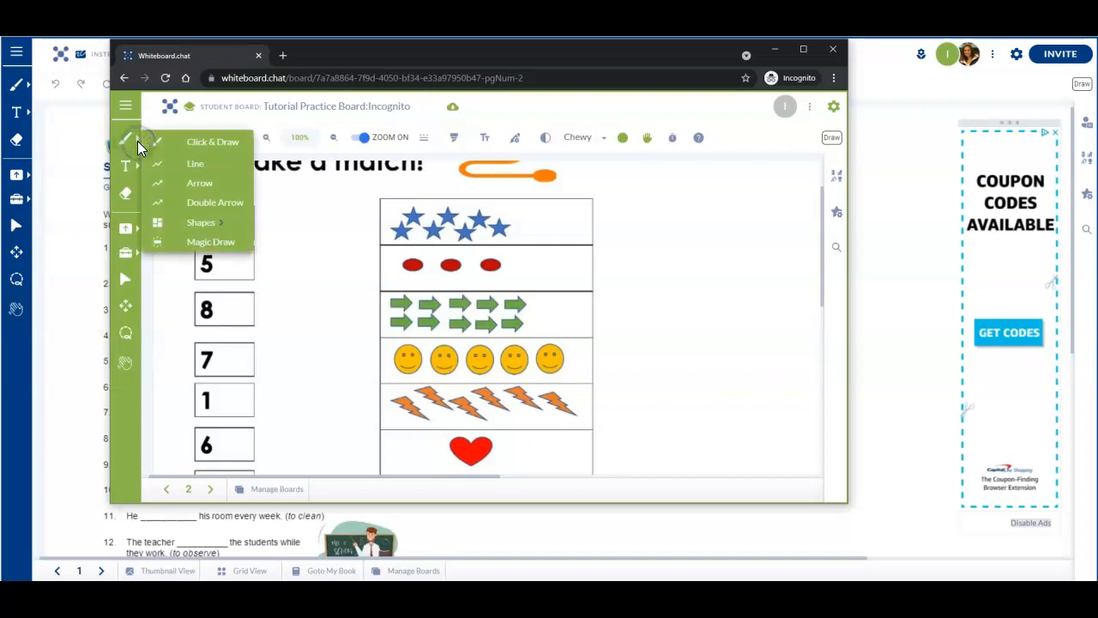
click(190, 164)
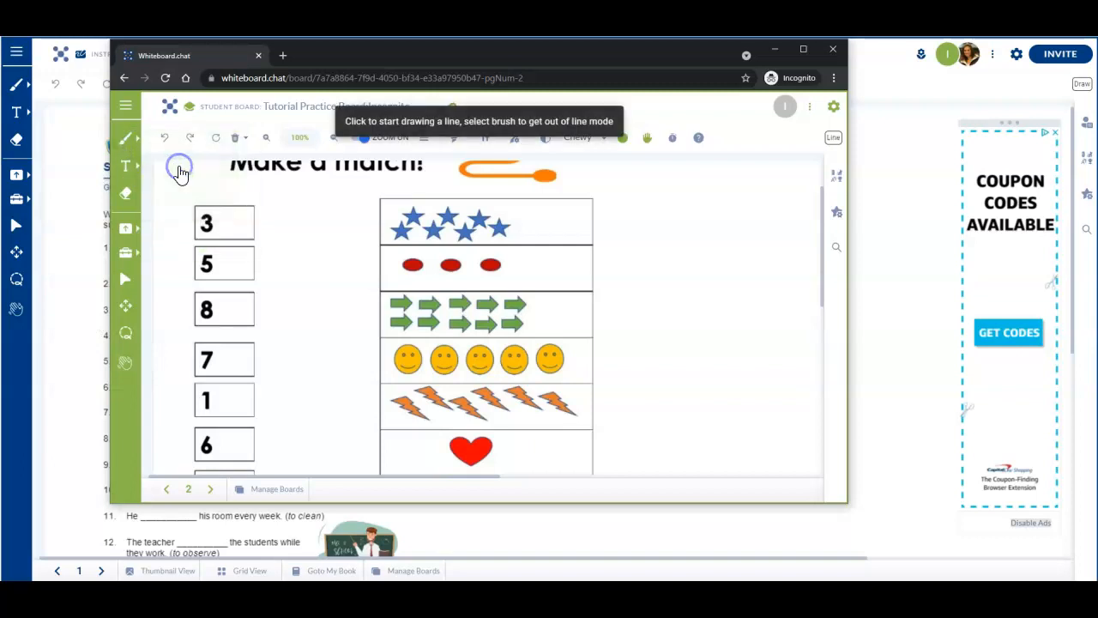
click(249, 228)
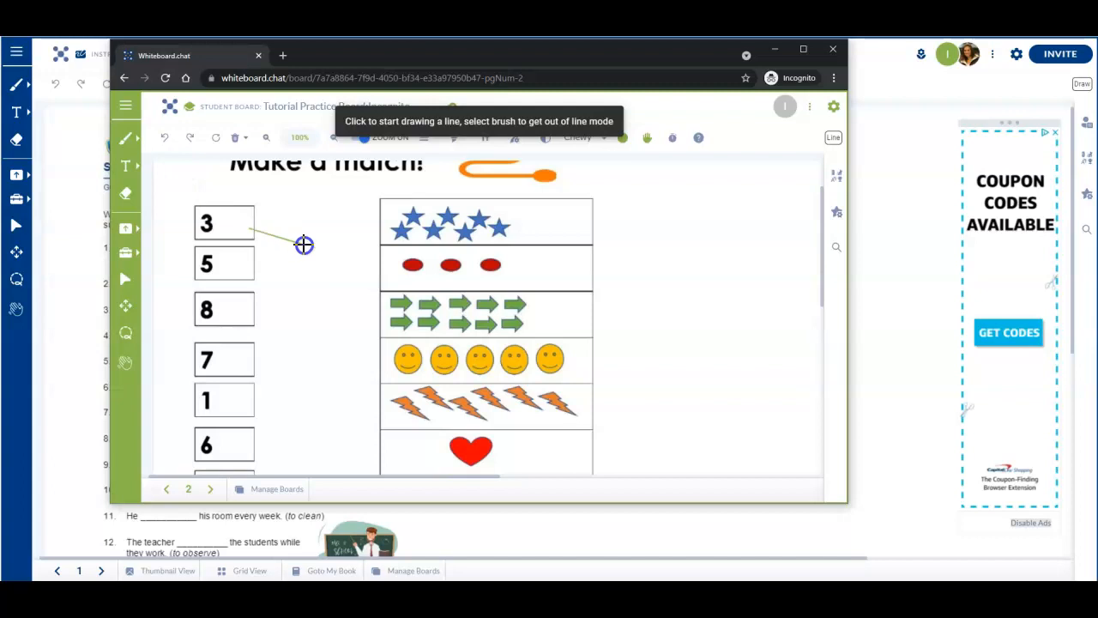
click(387, 269)
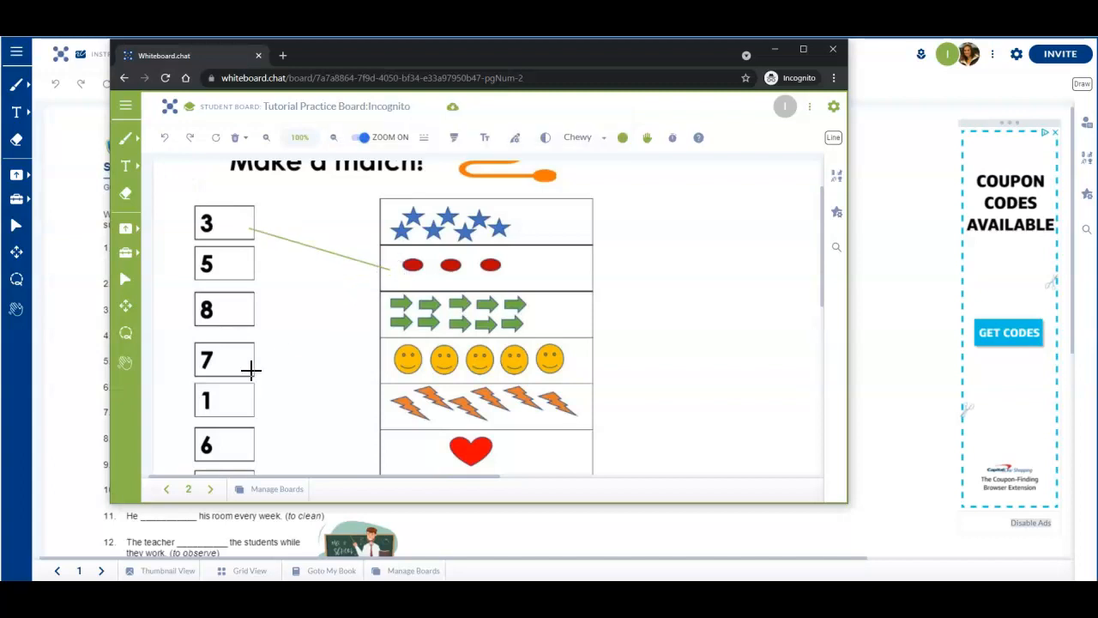
drag(243, 270, 384, 365)
Minimize the student window, show all boards in Grid View, and join the Incognito student's board as instructor.
click(785, 52)
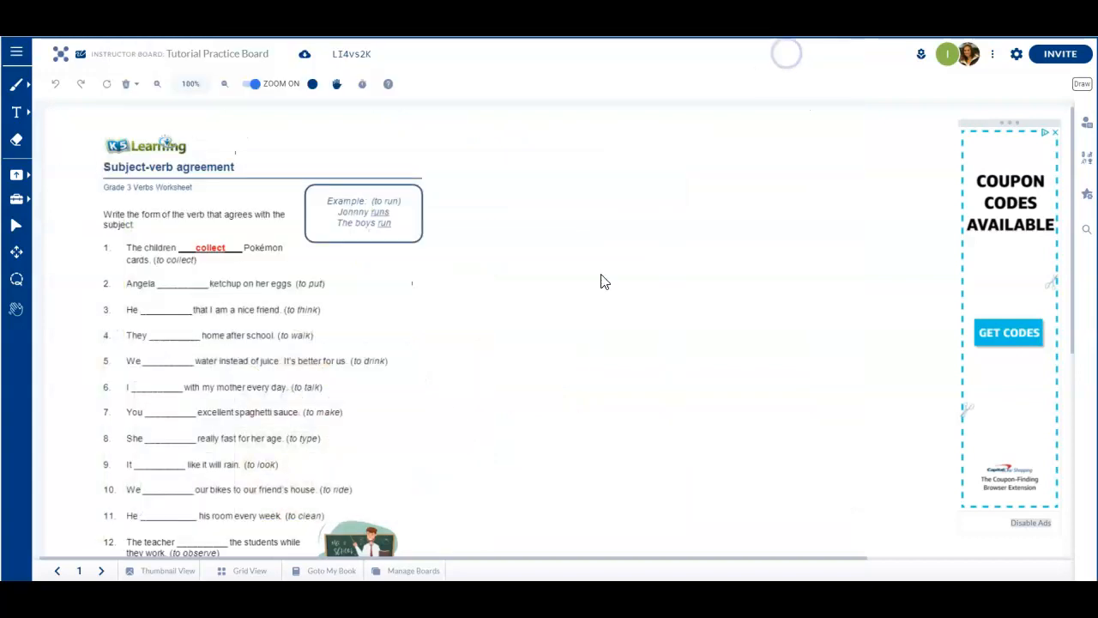
click(250, 571)
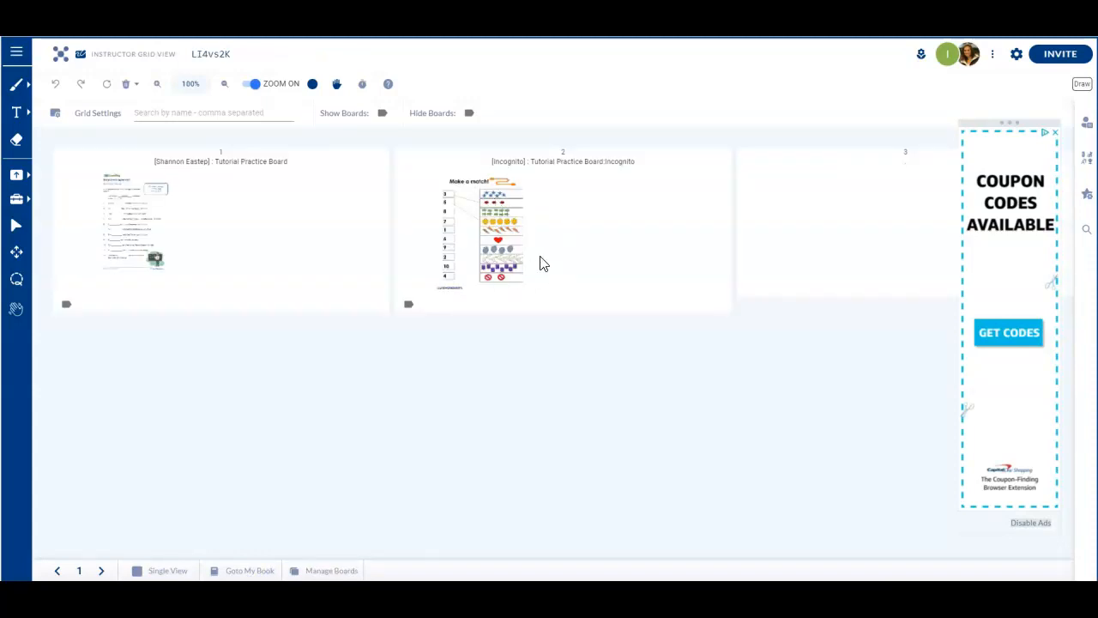
click(558, 217)
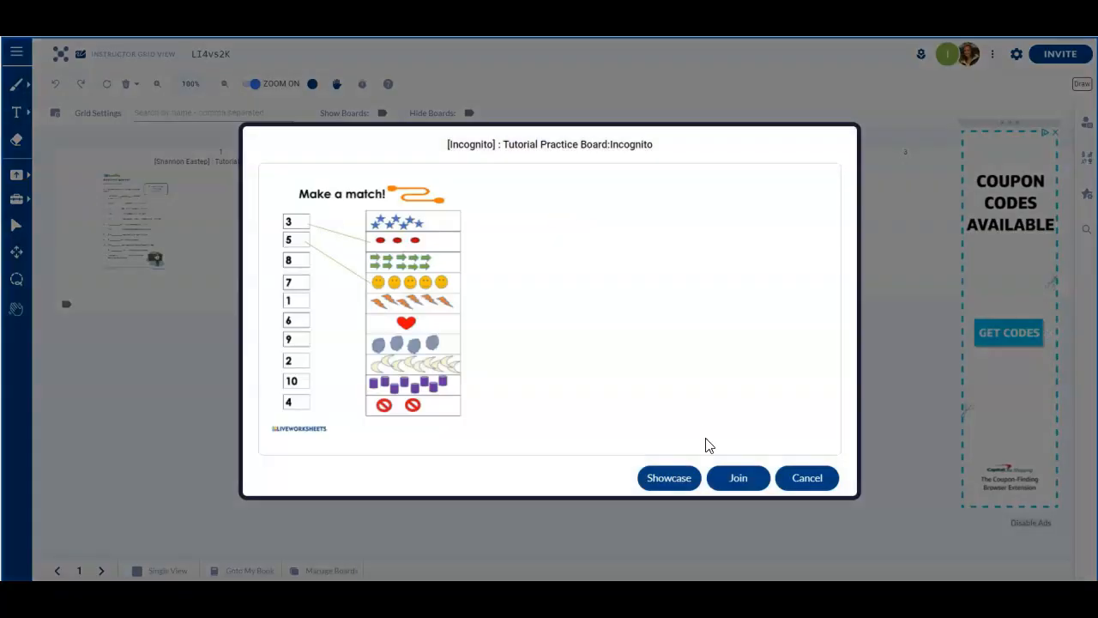
click(740, 478)
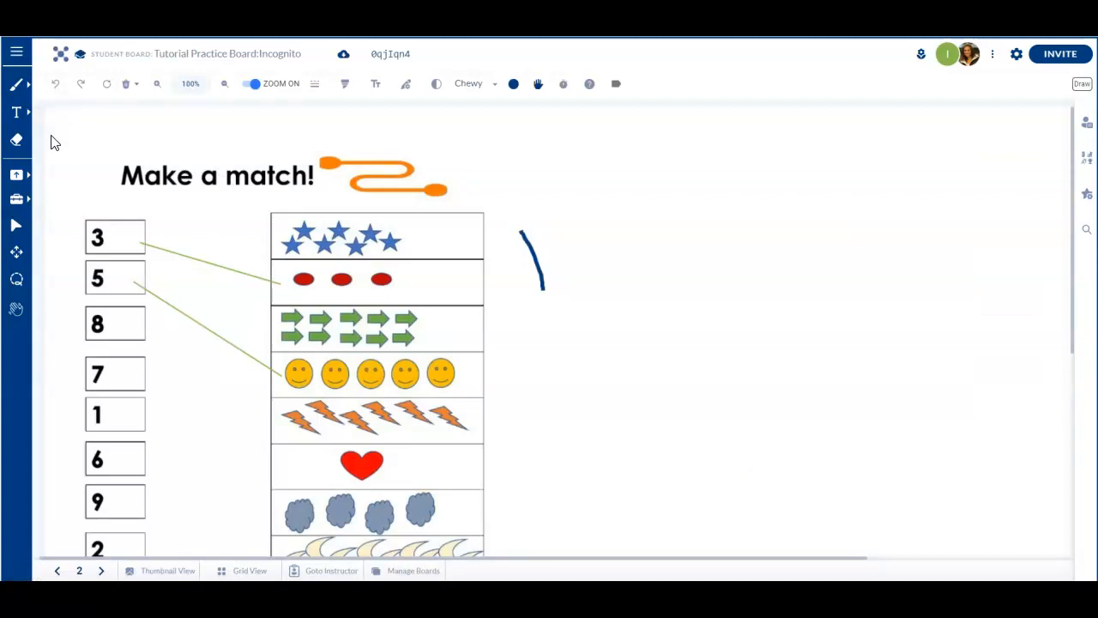
Handwrite "Good" in blue on the empty area beside the matching worksheet with Click & Draw.
click(19, 85)
click(94, 86)
mouse_move(566, 327)
mouse_down()
mouse_move(562, 355)
mouse_move(589, 358)
mouse_move(618, 358)
mouse_move(631, 341)
mouse_move(640, 351)
mouse_move(650, 314)
mouse_move(679, 335)
mouse_up()
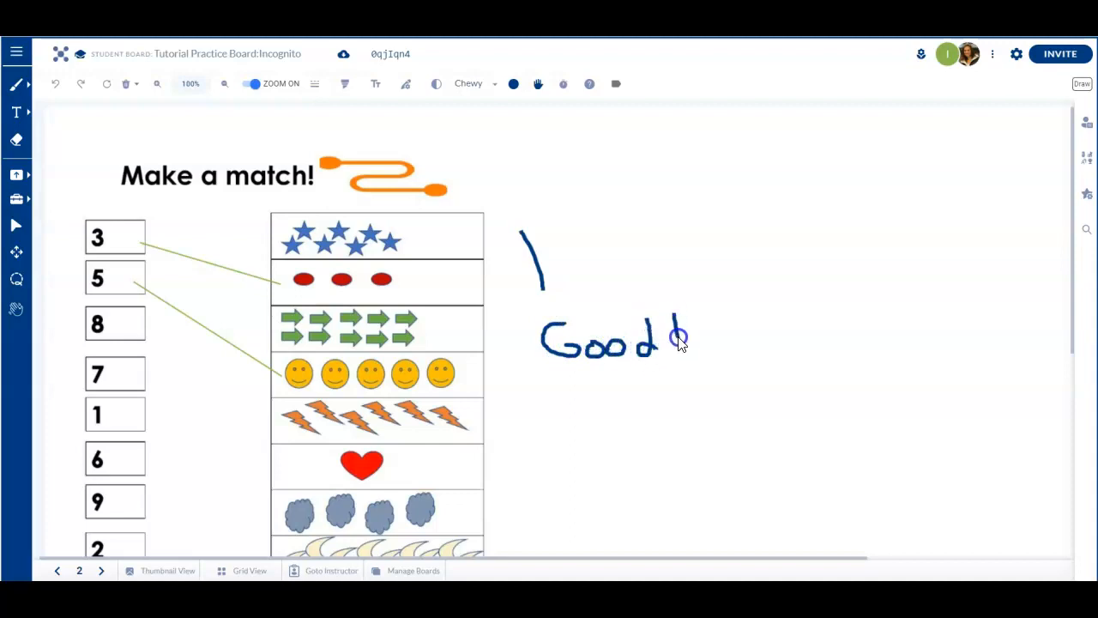
Insert a Rich Text box beside the worksheet containing "Good work. Keep going!".
click(28, 113)
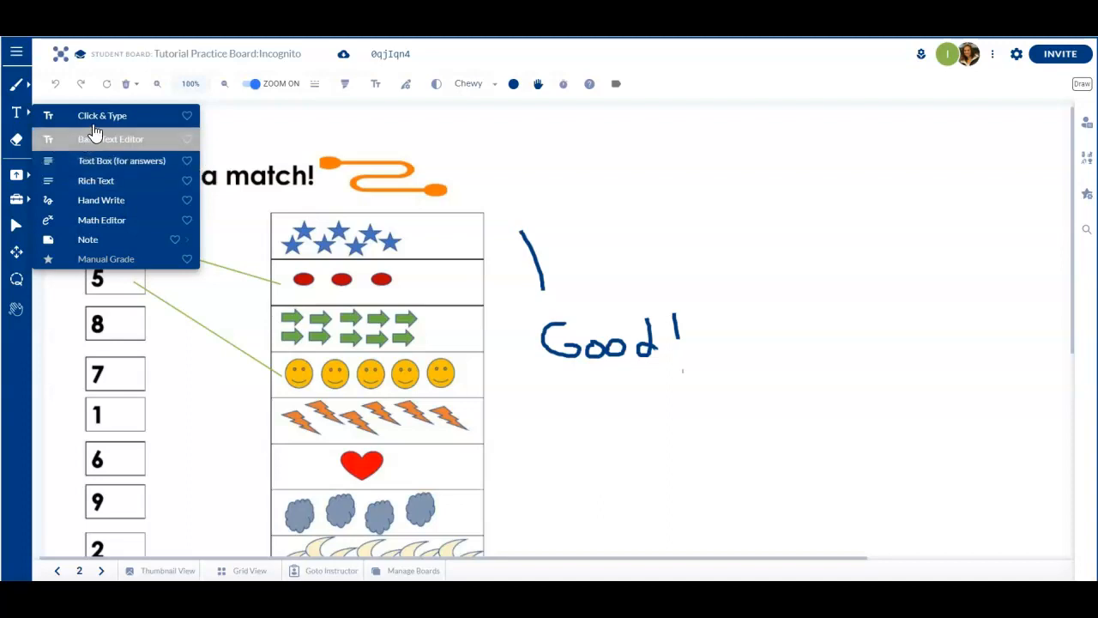
click(104, 183)
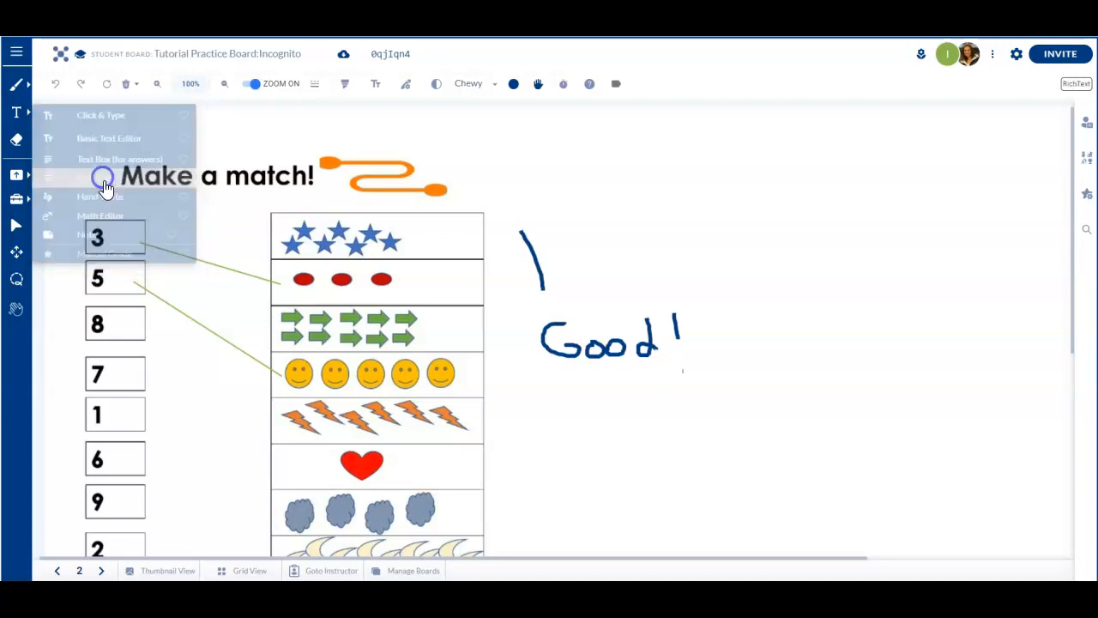
click(607, 201)
click(662, 278)
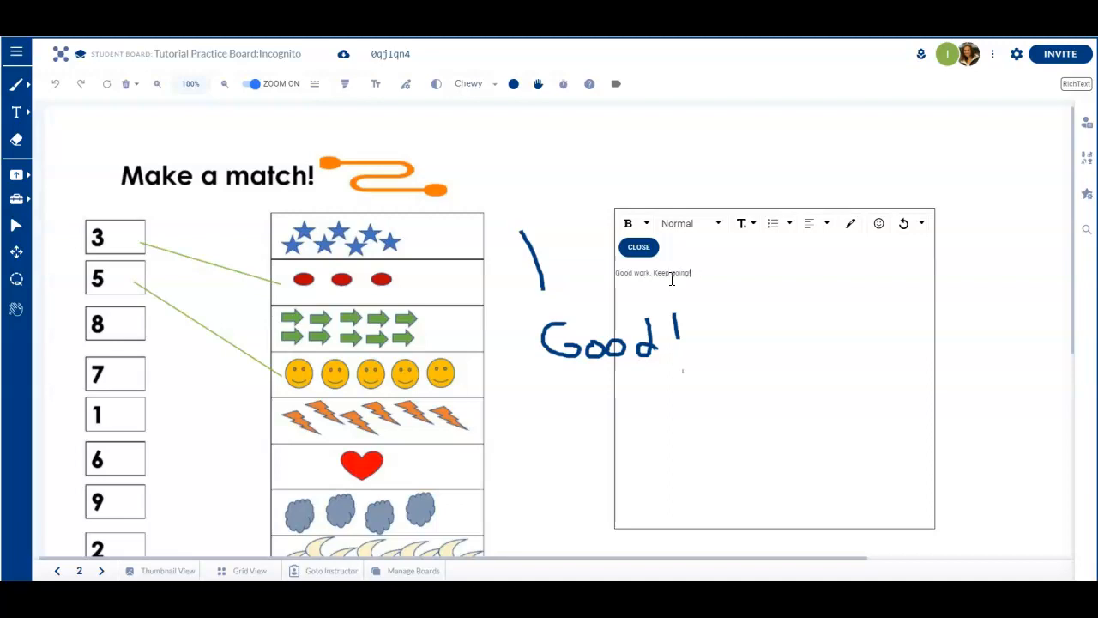
Format the "Good work. Keep going!" comment as H2 with font size 16 and finish editing the box.
drag(700, 275, 589, 273)
click(697, 222)
click(687, 274)
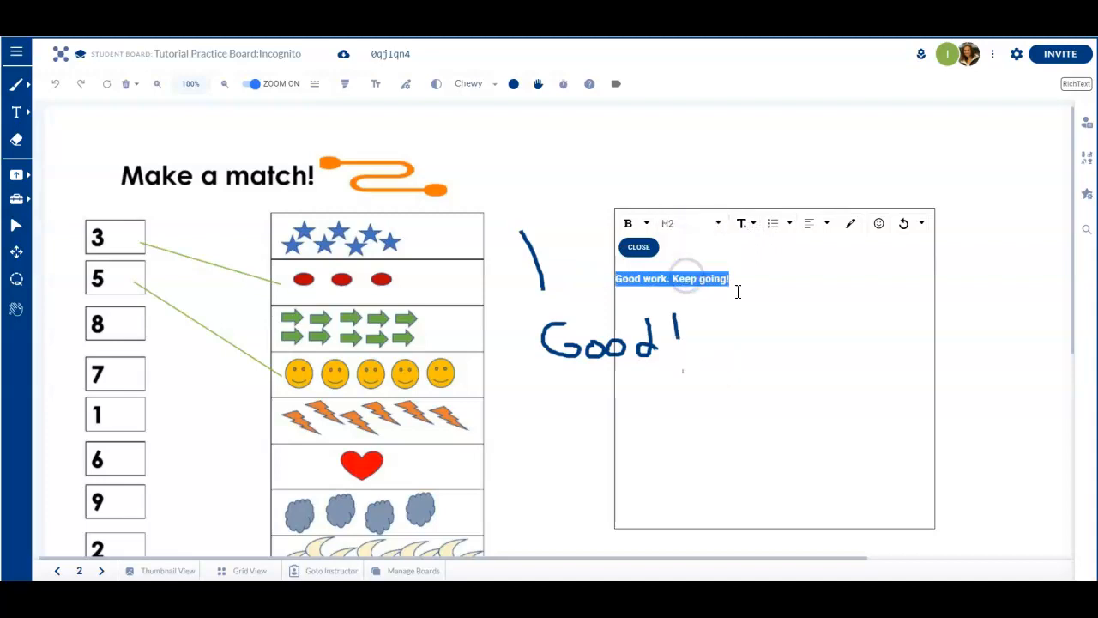
click(755, 224)
click(749, 338)
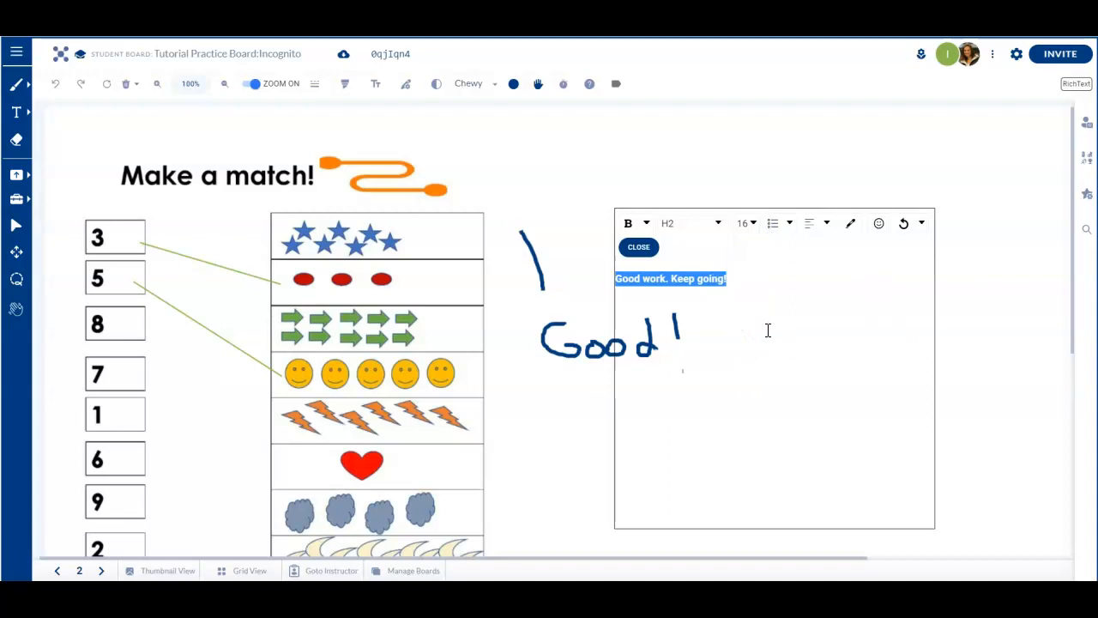
click(17, 224)
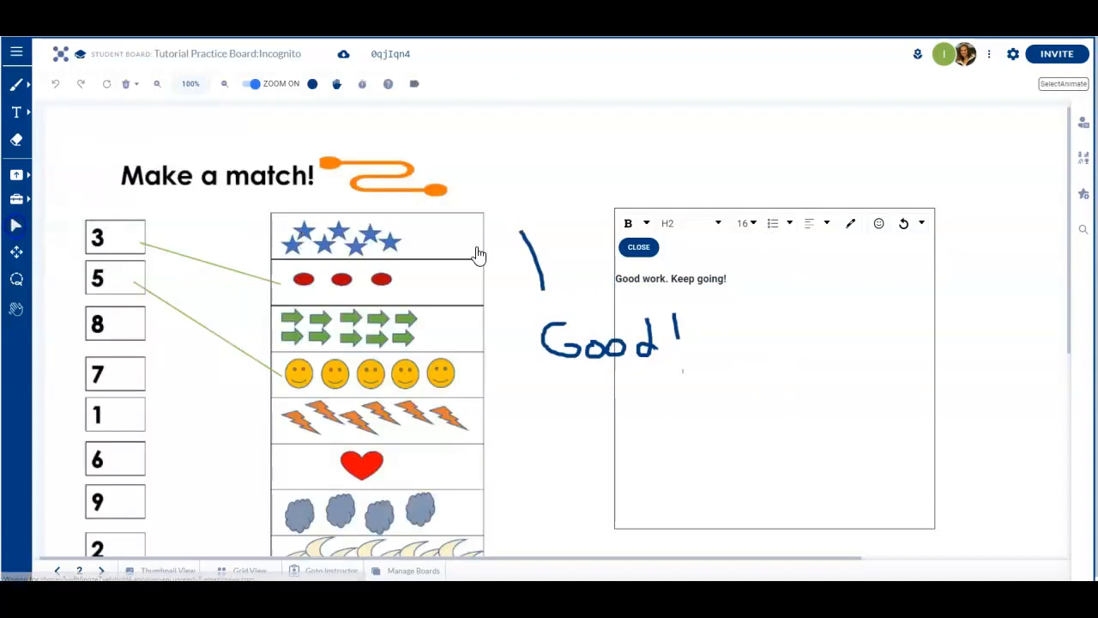
click(543, 385)
click(973, 268)
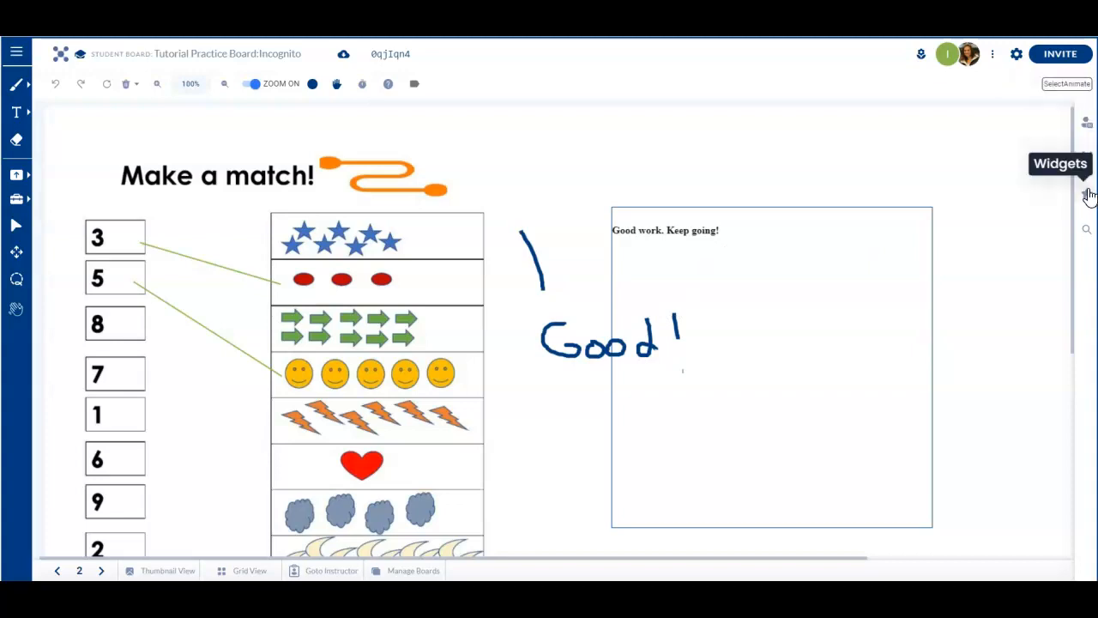
Search the palette for "star" and place the 030-STAR sticker beside the "Make a match!" title.
click(1087, 159)
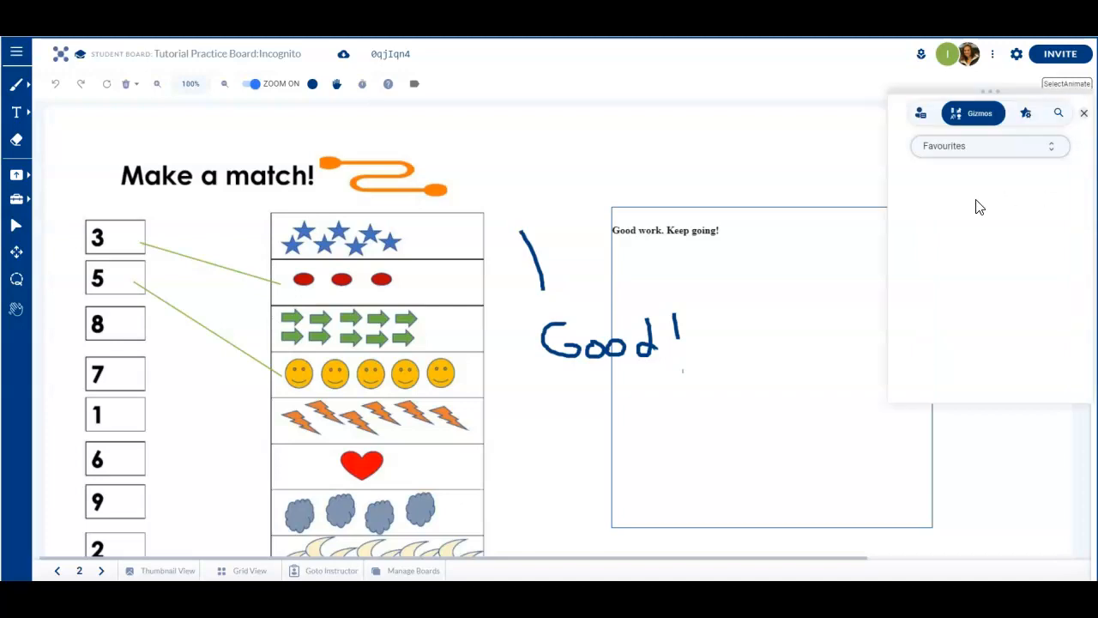
click(1056, 117)
click(953, 147)
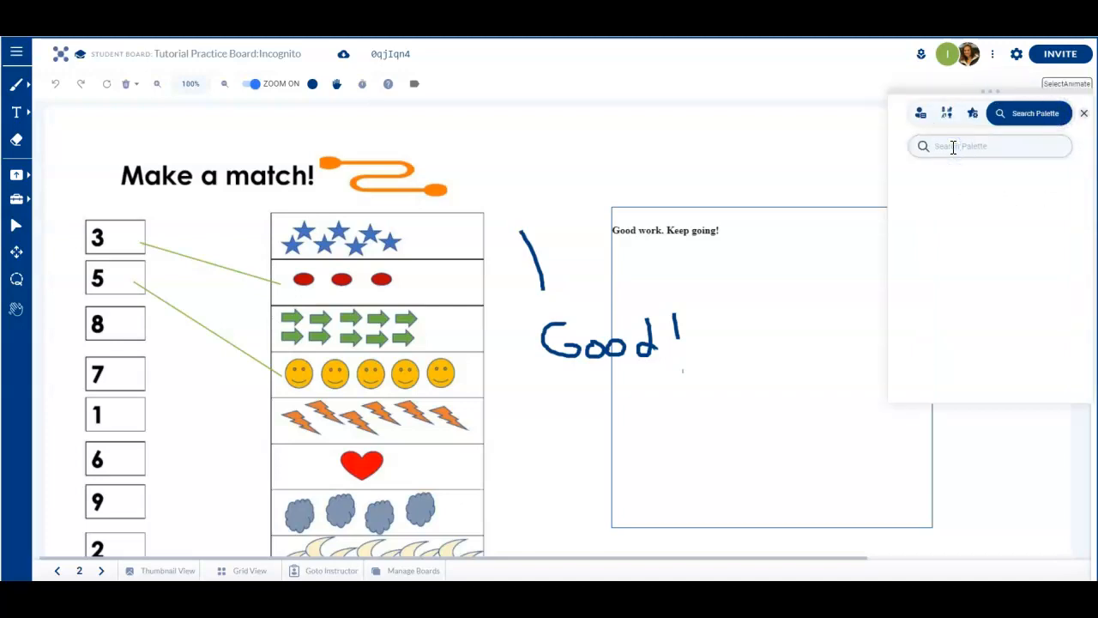
text(star)
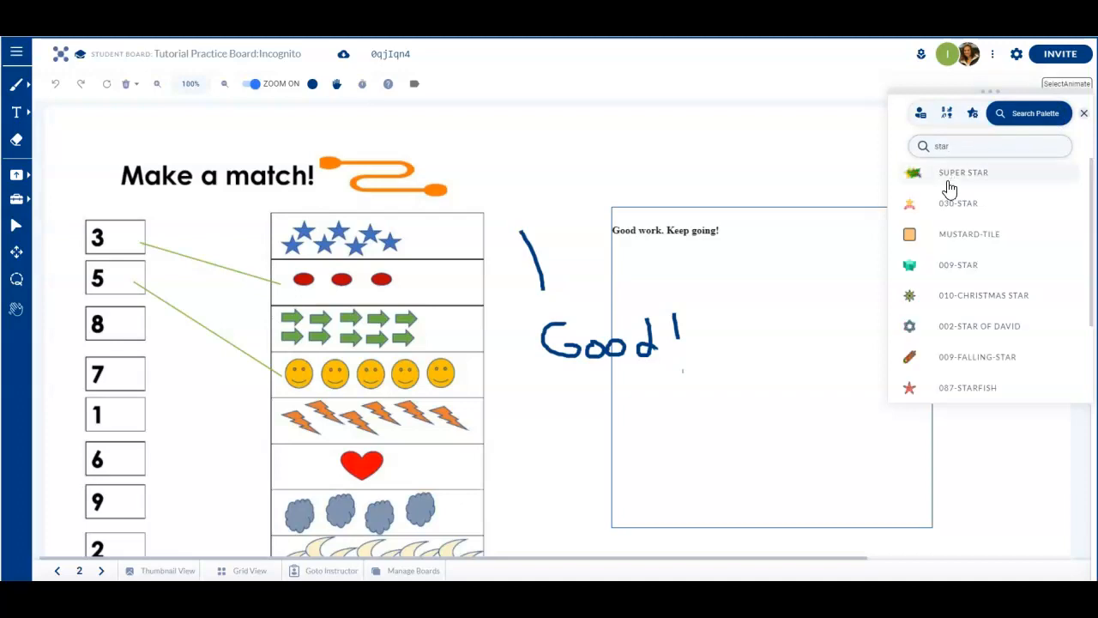
click(951, 208)
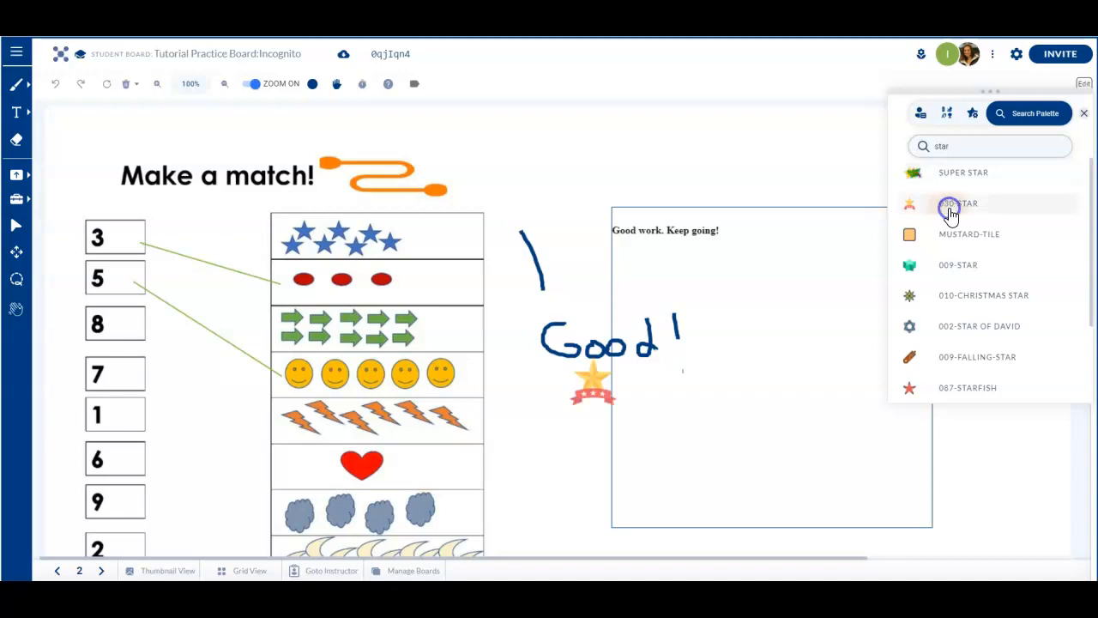
click(500, 159)
Search the palette for "trophy" and place the 039-TROPHY-12 sticker beside the lightning bolt row.
drag(963, 146, 914, 147)
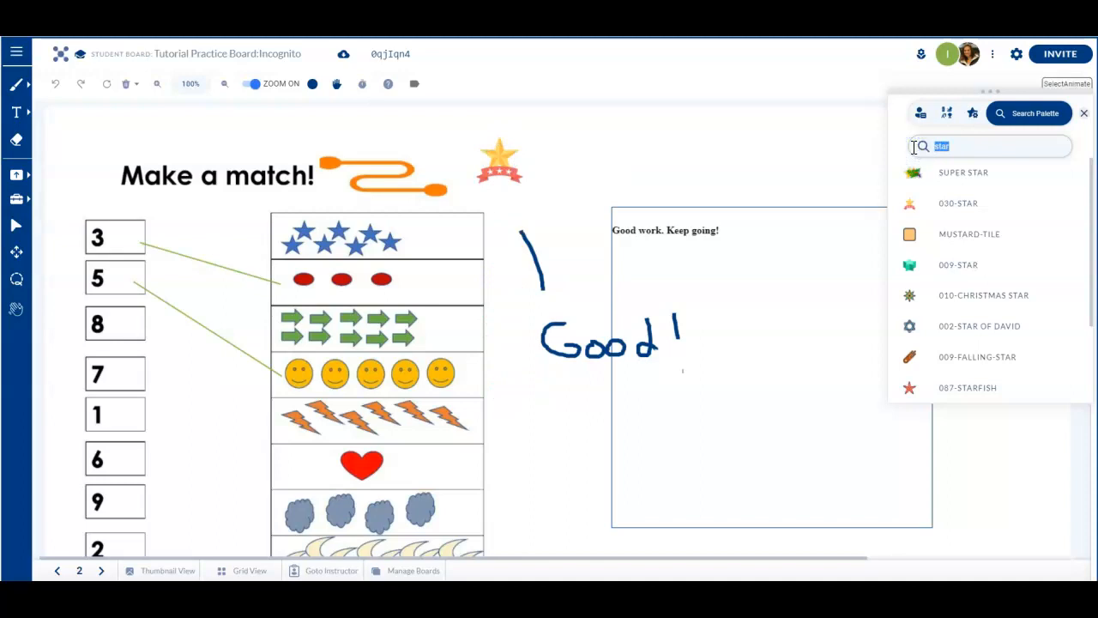
text(trophy)
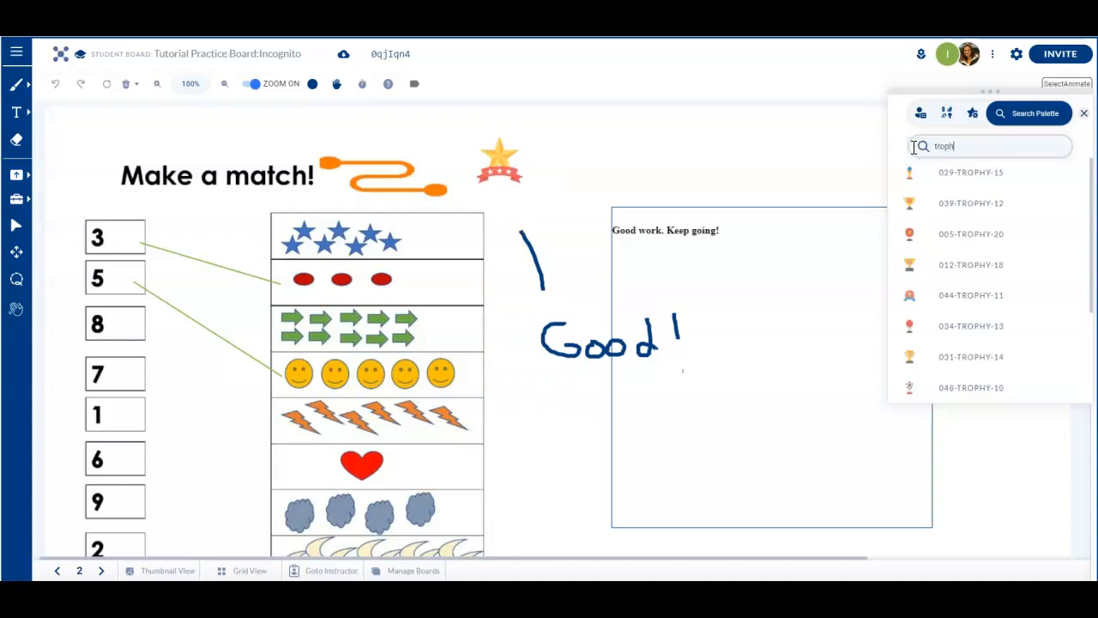
click(910, 205)
click(522, 416)
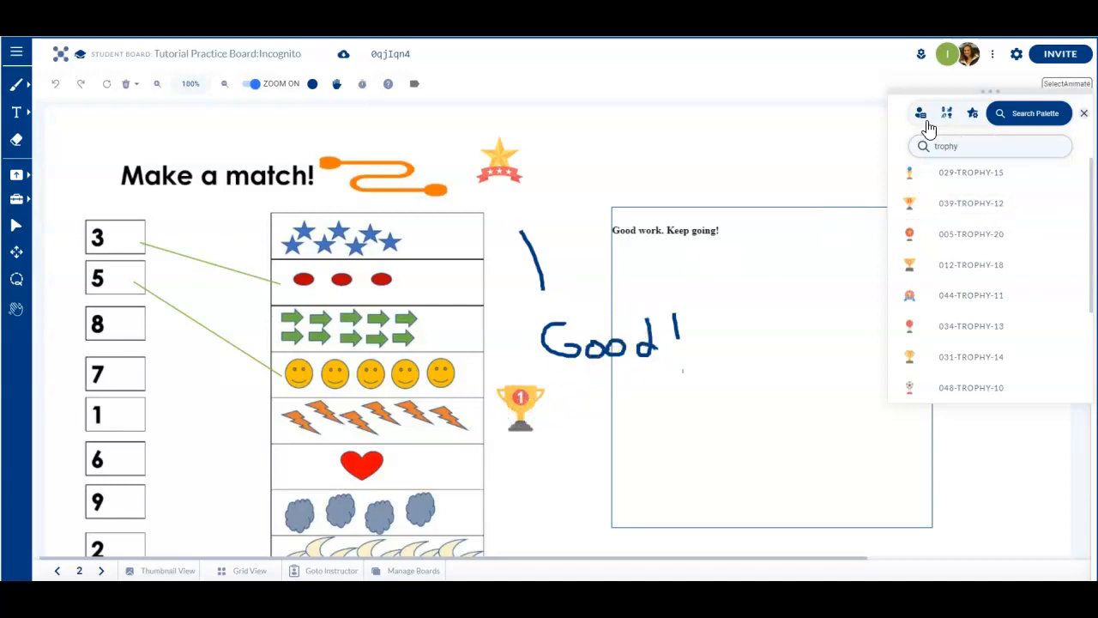
Place the AWESOME sticker from the Reward gizmos beside the worksheet above the handwritten comment, and close the palette.
click(947, 115)
click(1052, 149)
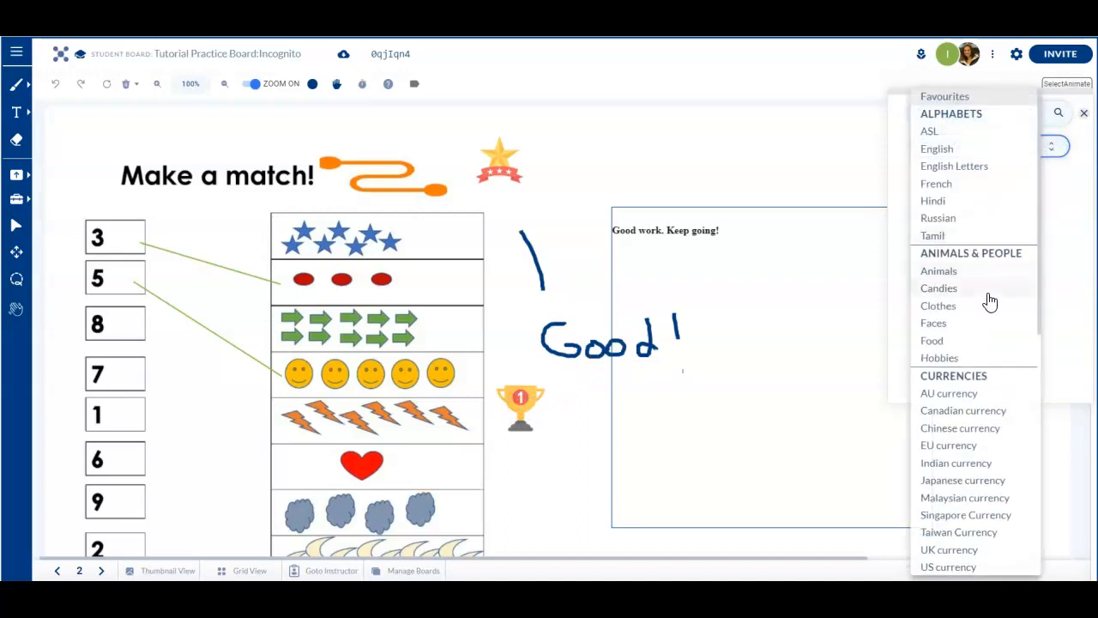
scroll(982, 299, down, 5)
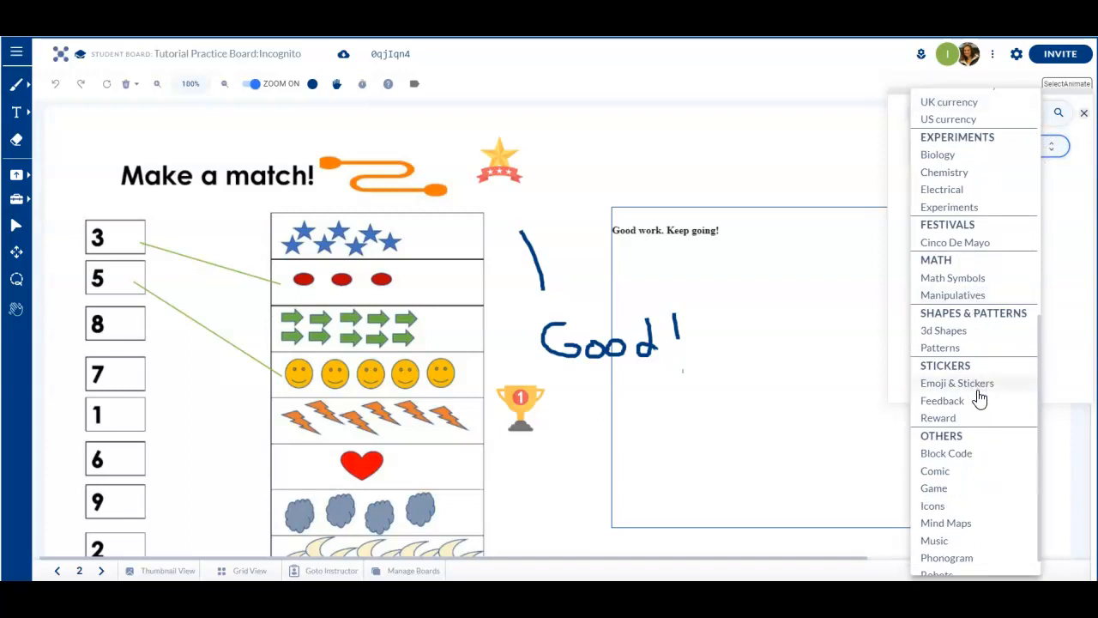
click(949, 419)
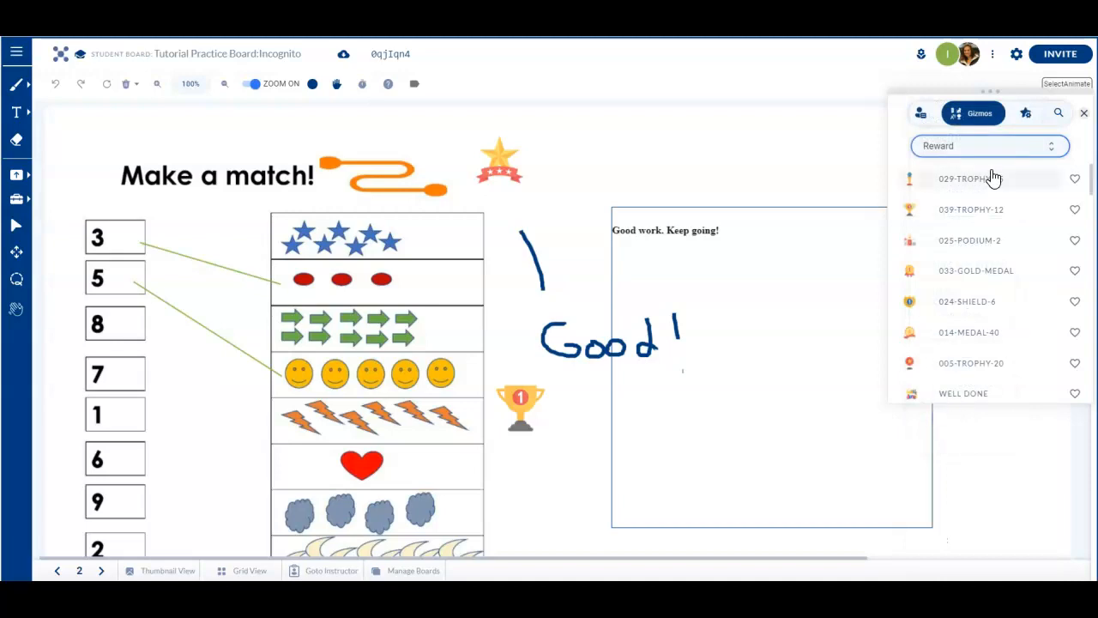
scroll(996, 309, down, 5)
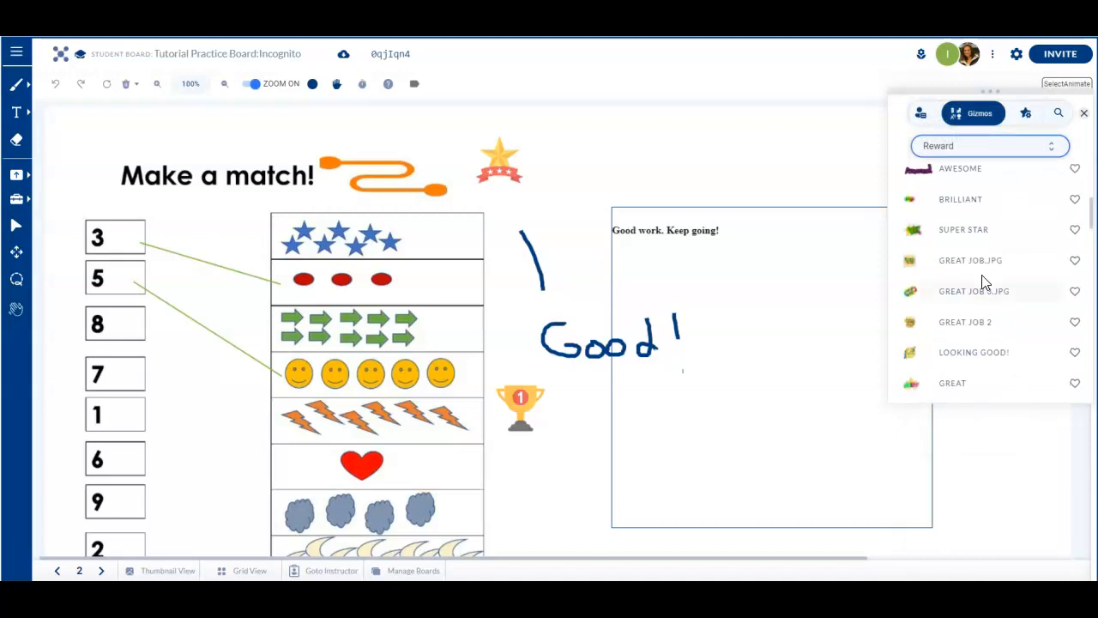
scroll(983, 280, up, 1)
drag(963, 233, 576, 211)
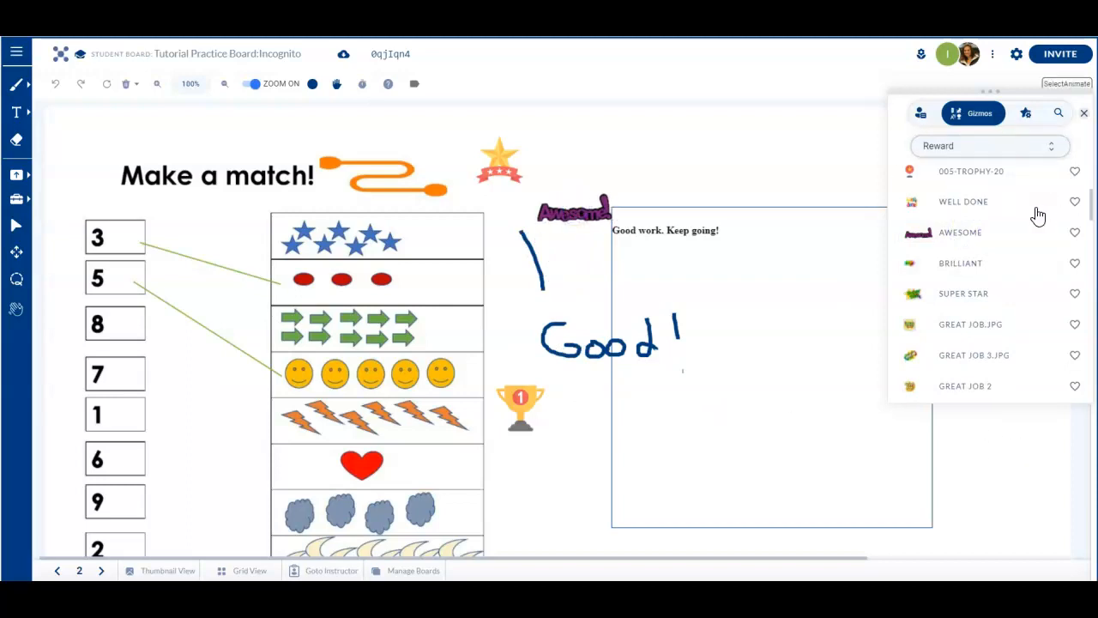
click(1085, 114)
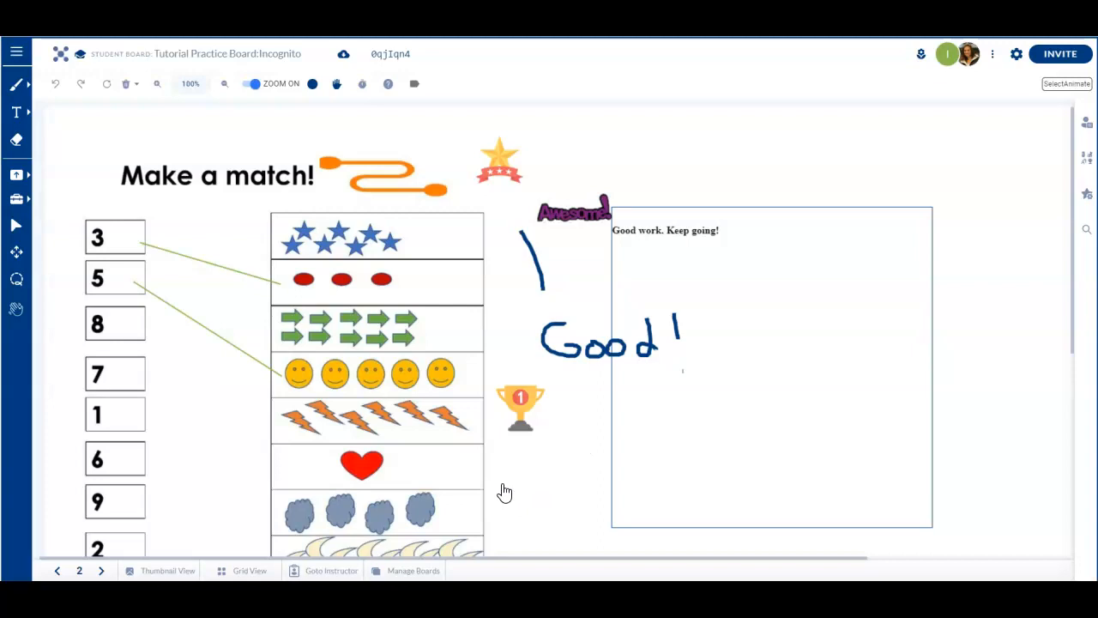
Return to the instructor board and apply the College Lined grid to blank page 3.
click(320, 574)
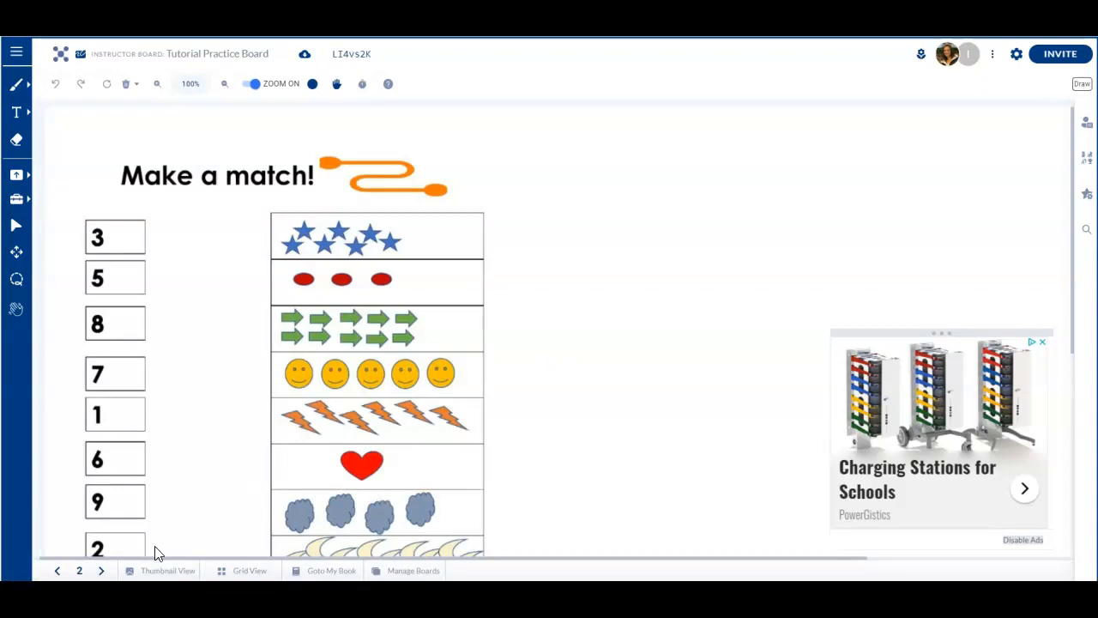
click(101, 571)
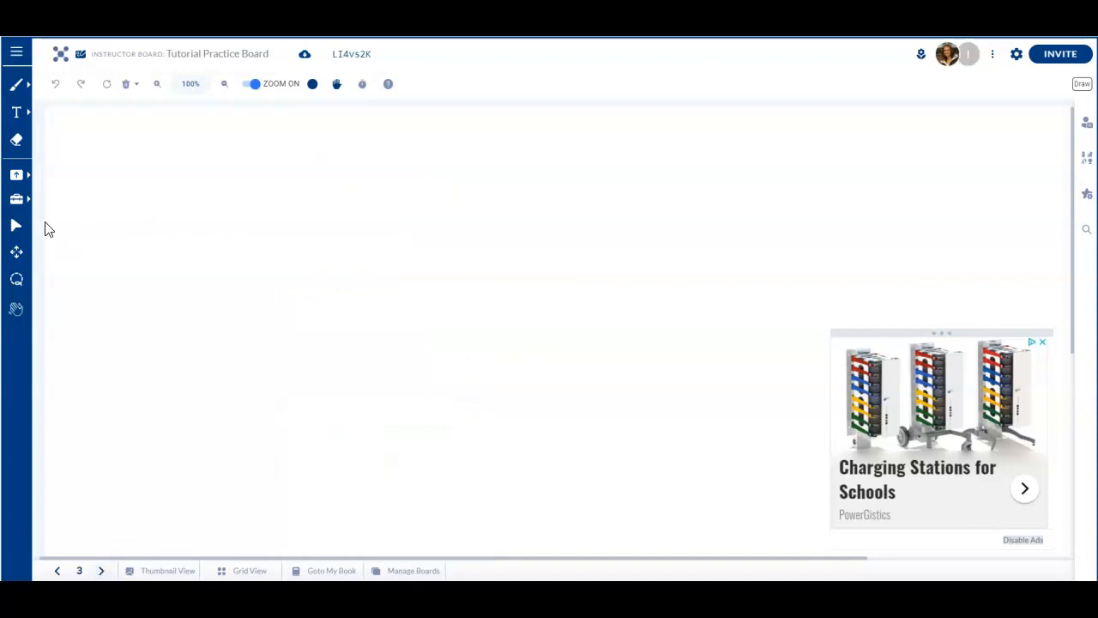
click(31, 203)
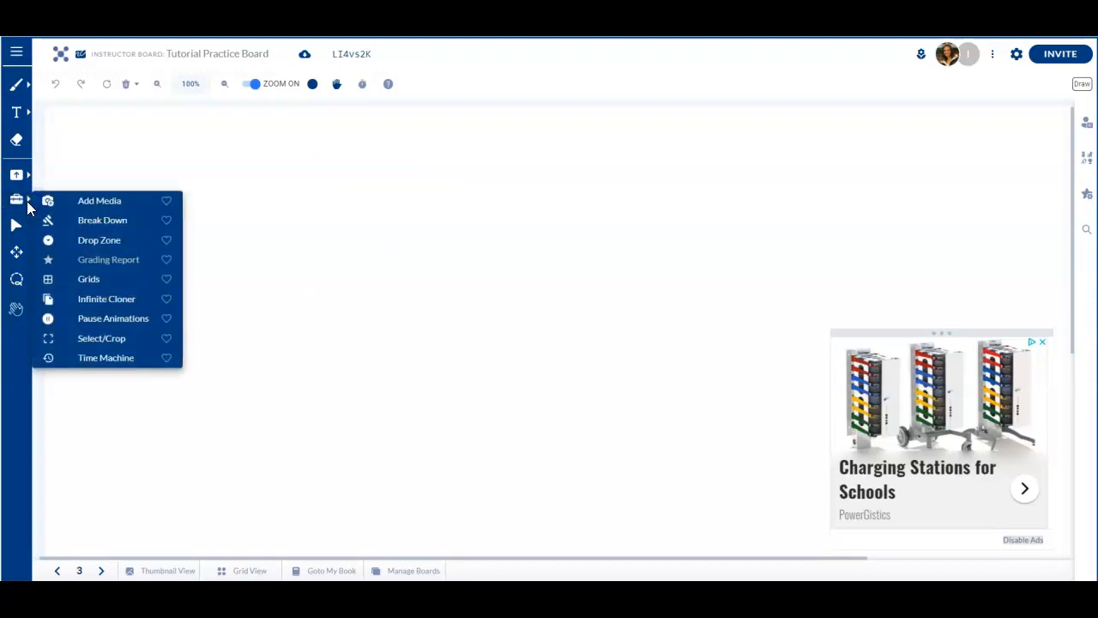
click(127, 209)
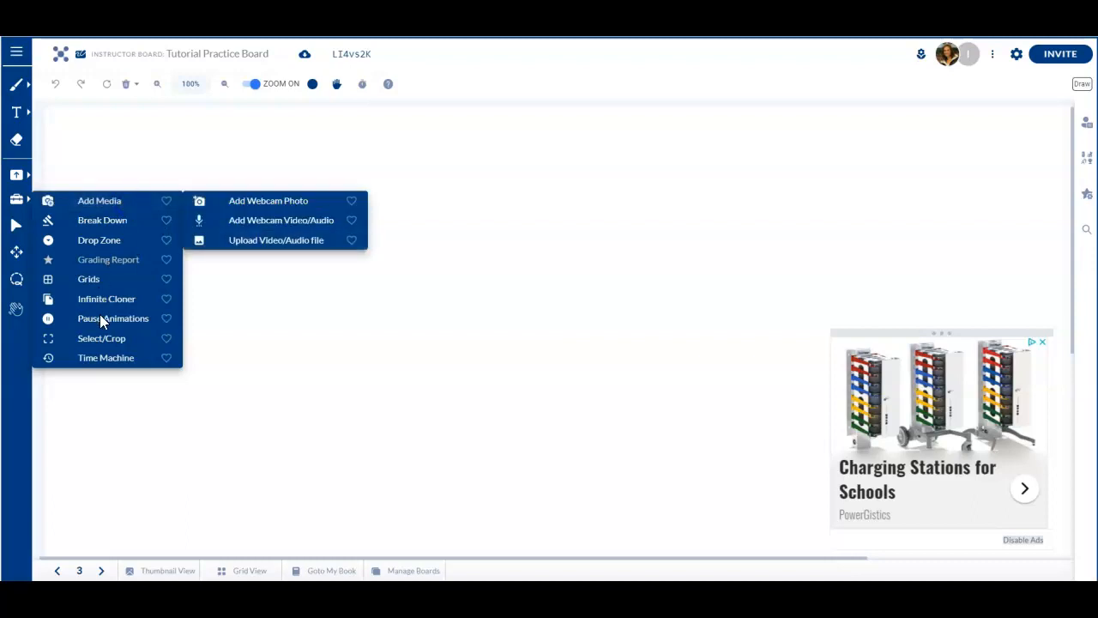
click(85, 279)
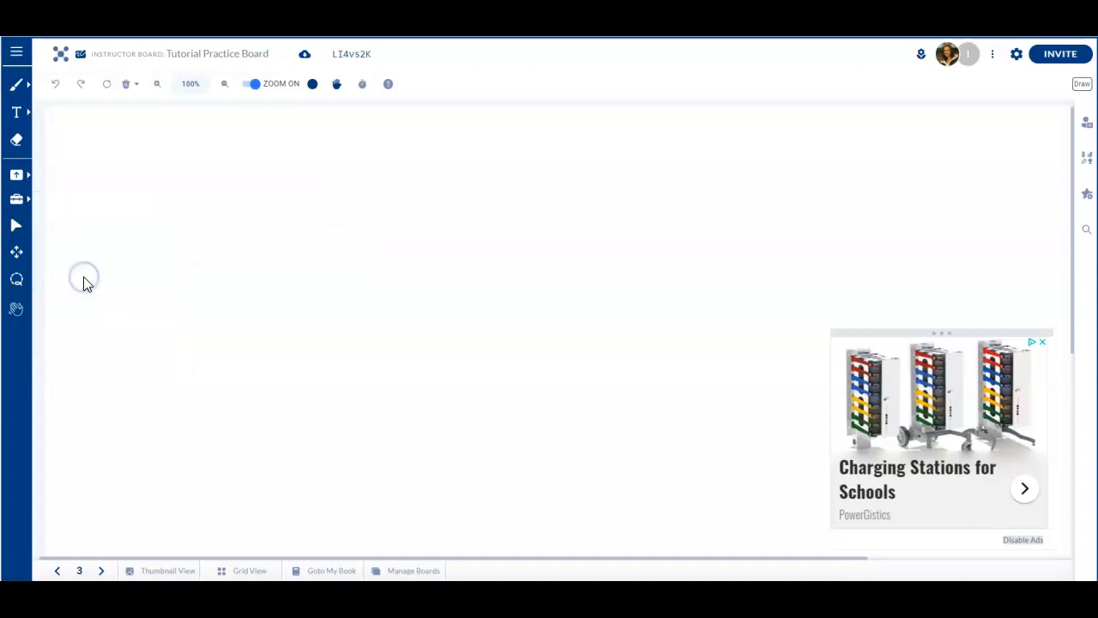
click(28, 200)
click(89, 280)
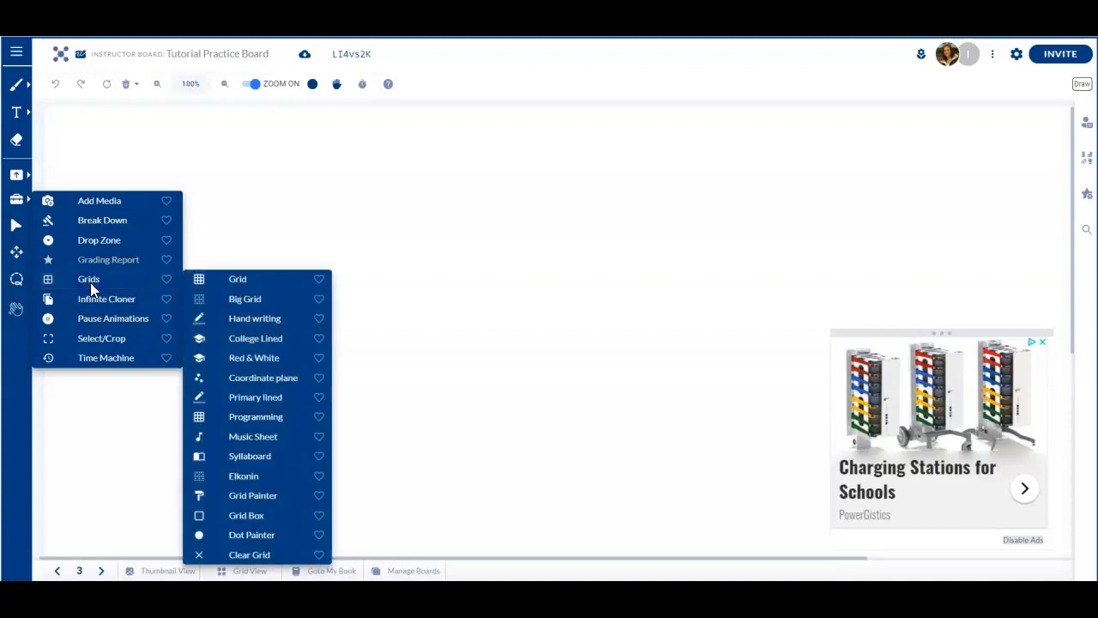
click(228, 340)
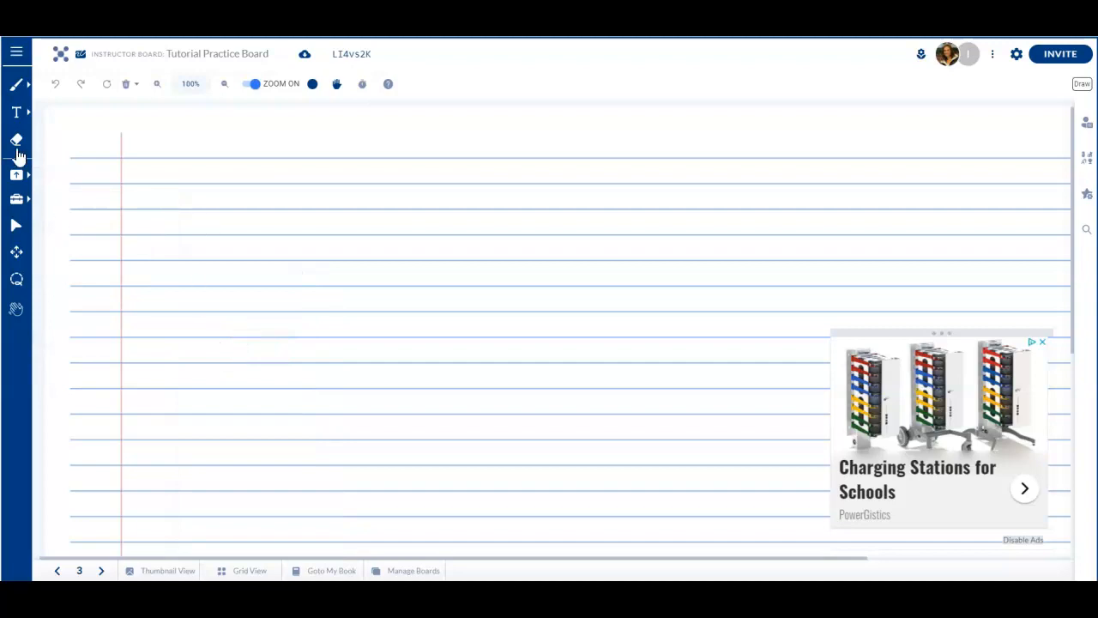
Add the text "What have you learned today?" on the first line of the lined page.
click(23, 115)
click(25, 114)
click(25, 115)
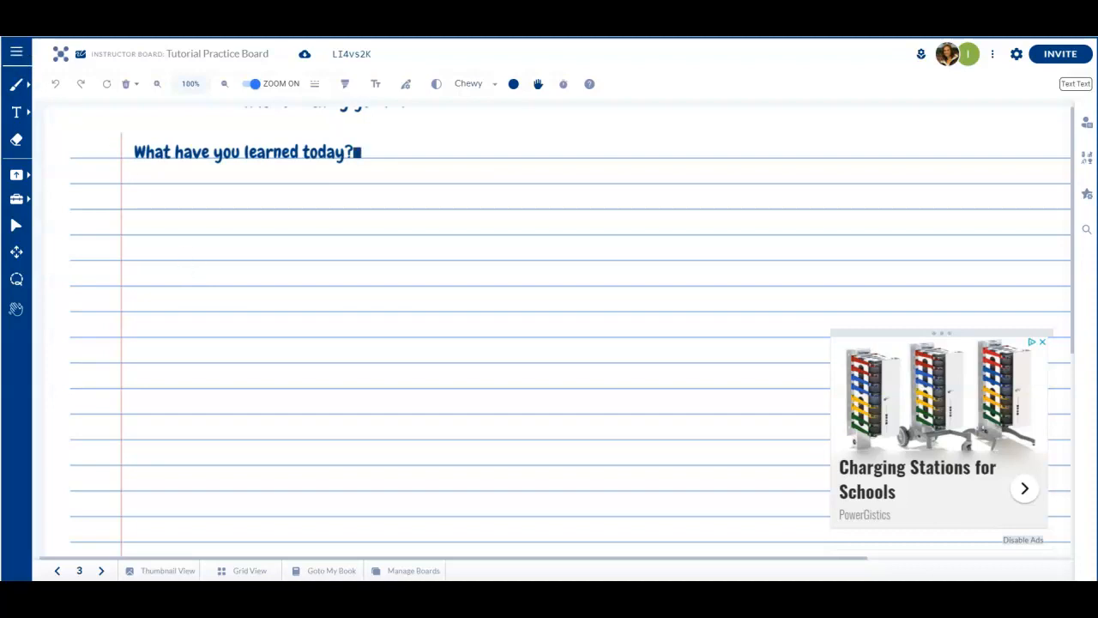
Switch to the student's Incognito window and show the top of page 3.
key(alt+Tab)
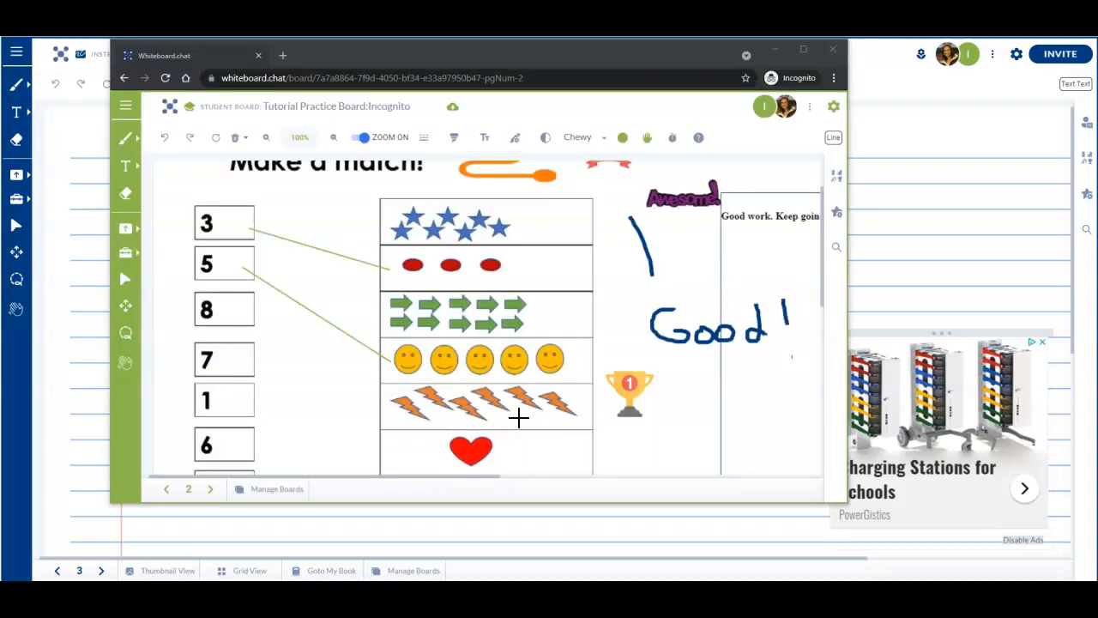
click(211, 491)
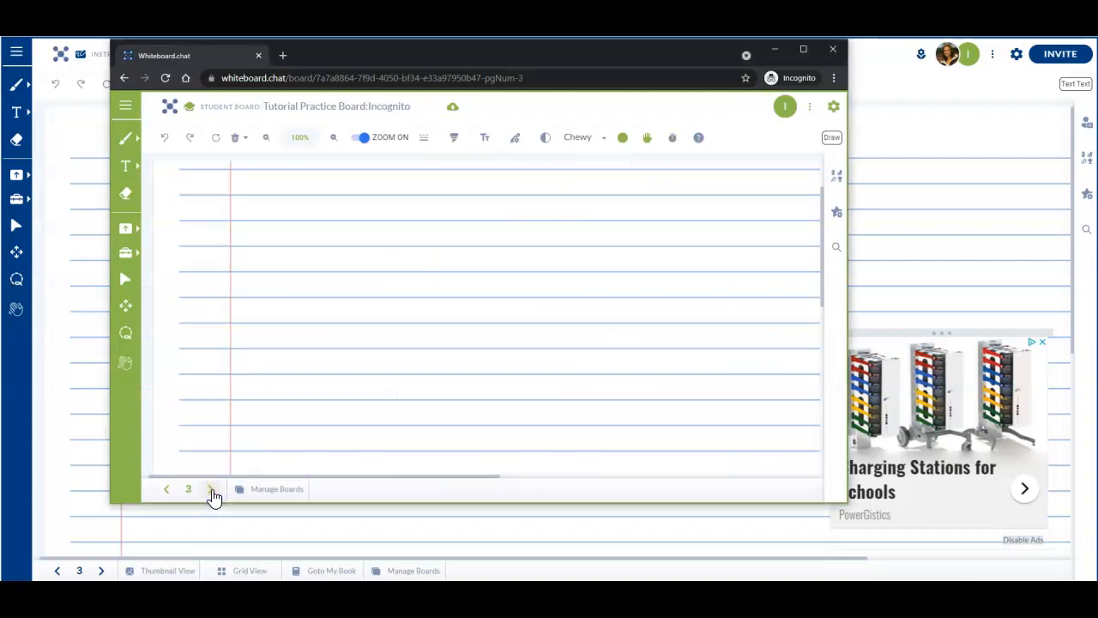
drag(822, 295, 818, 272)
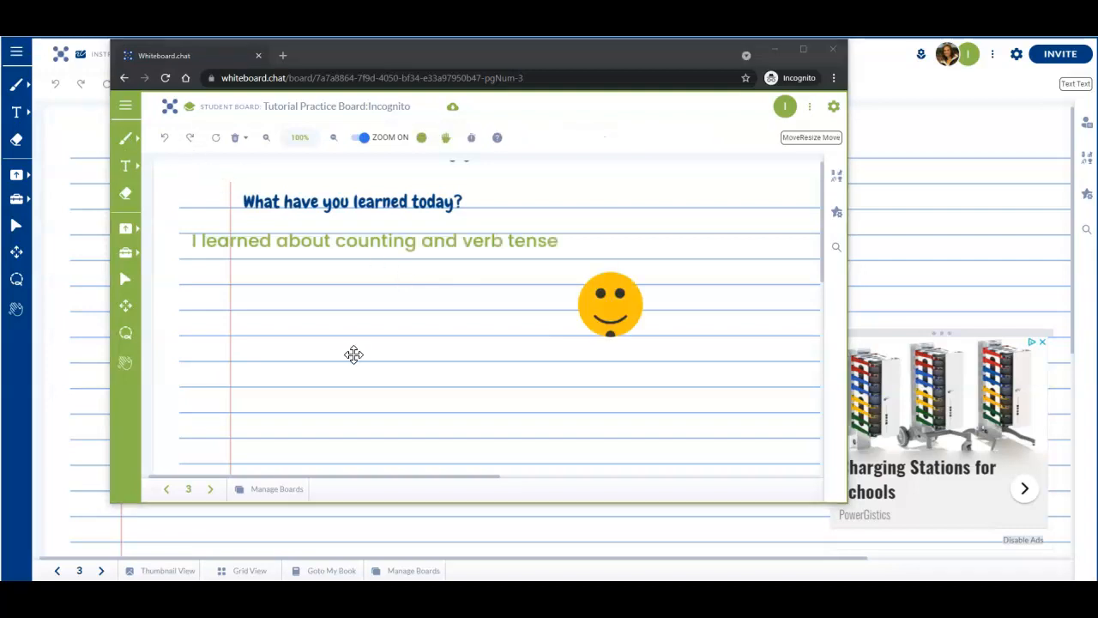
Move the "I learned about counting and verb tense" answer inside the margin below the question and place the smiley beside it.
click(614, 324)
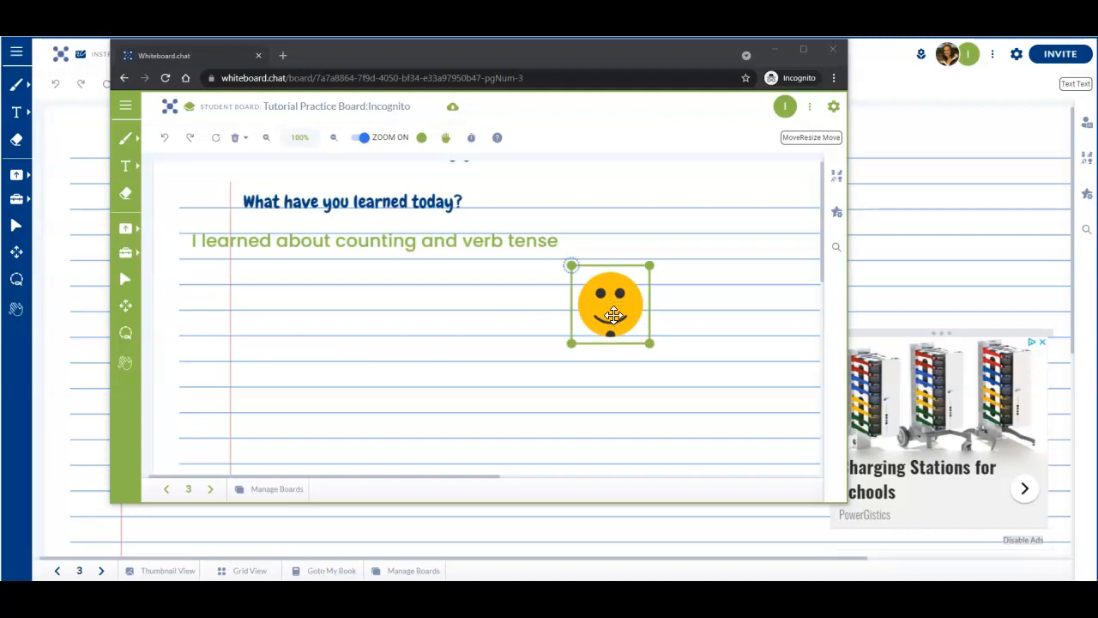
click(273, 360)
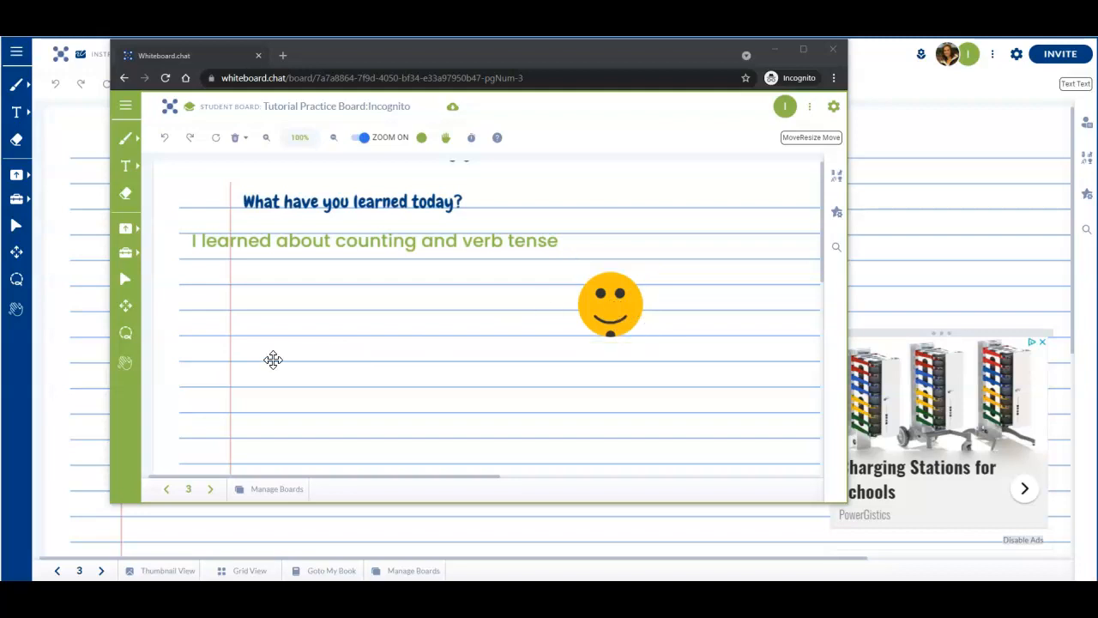
click(133, 315)
drag(258, 244, 311, 271)
drag(617, 319, 692, 288)
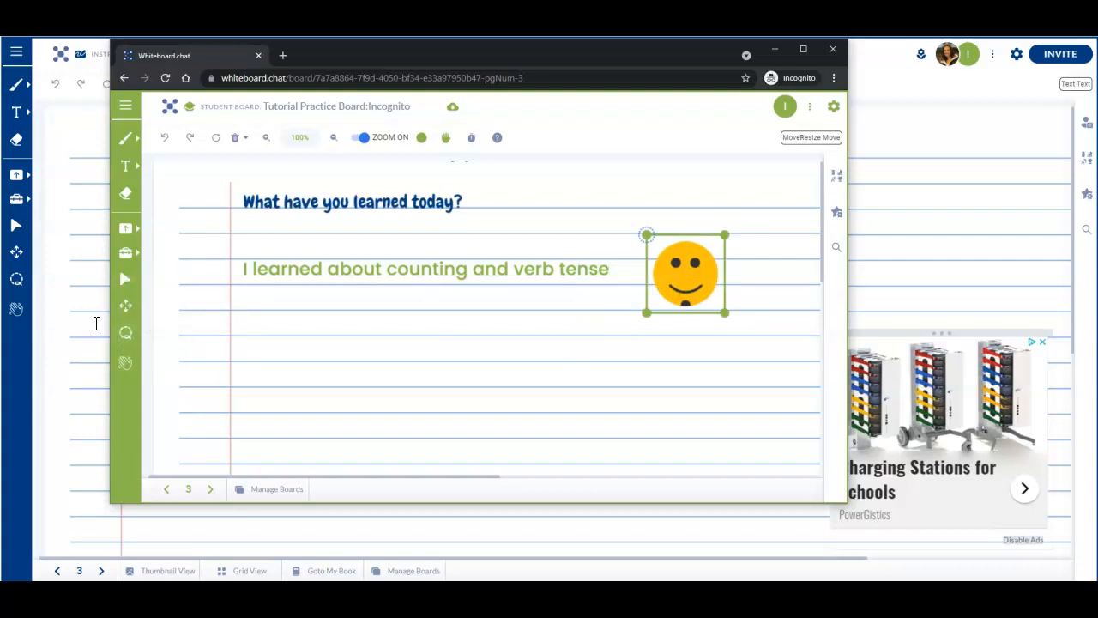
Review the student boards in the instructor's Grid View, preview the Incognito board, and return to Single View.
click(86, 360)
click(245, 573)
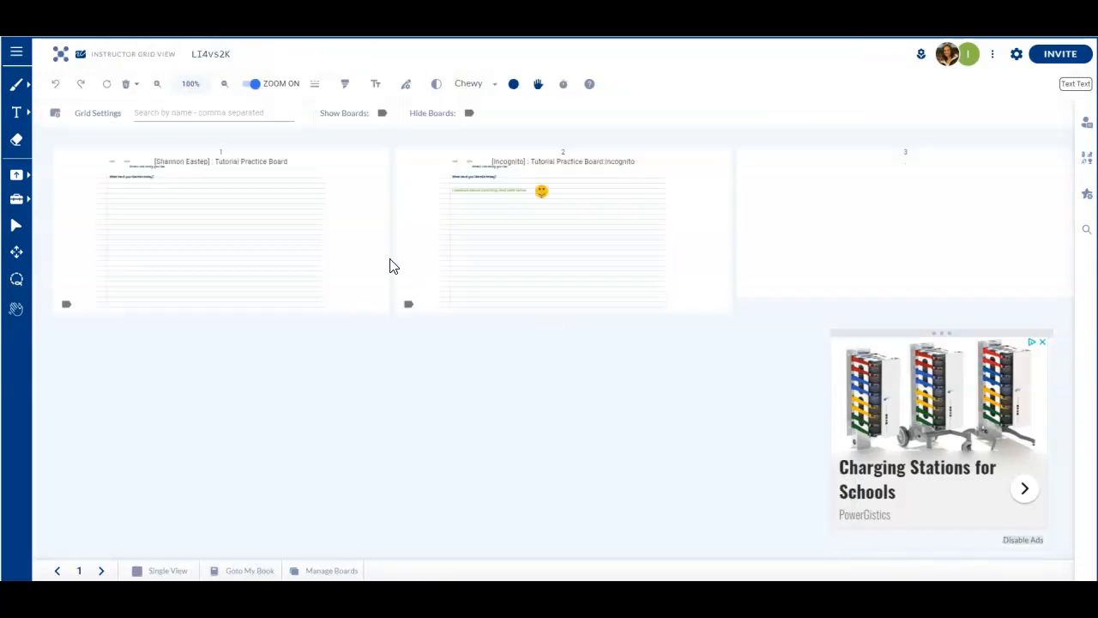
click(511, 227)
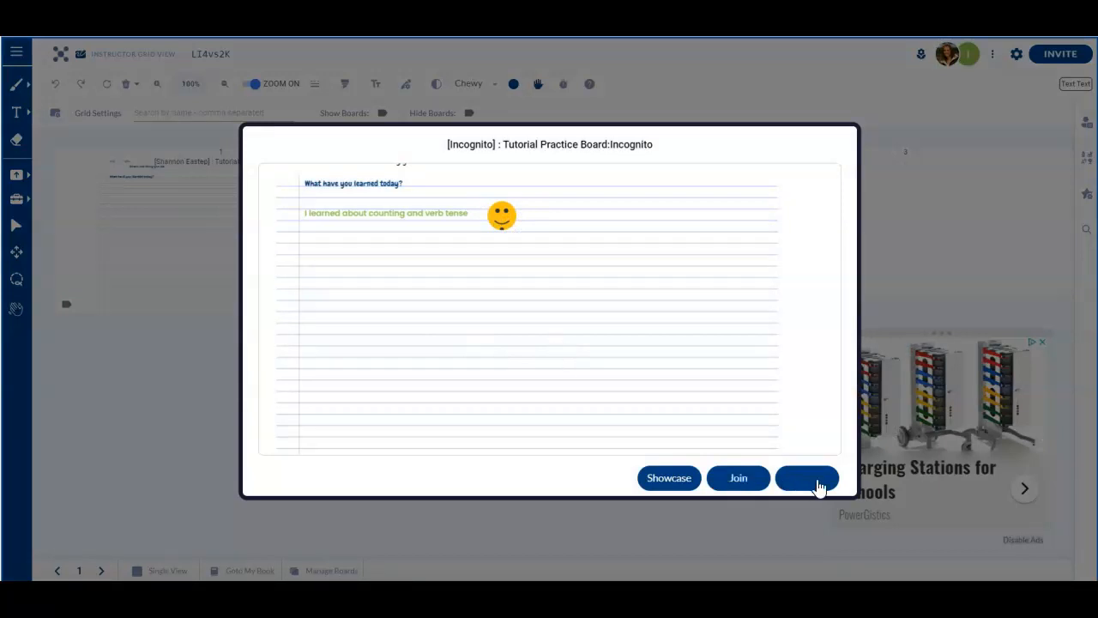
click(811, 478)
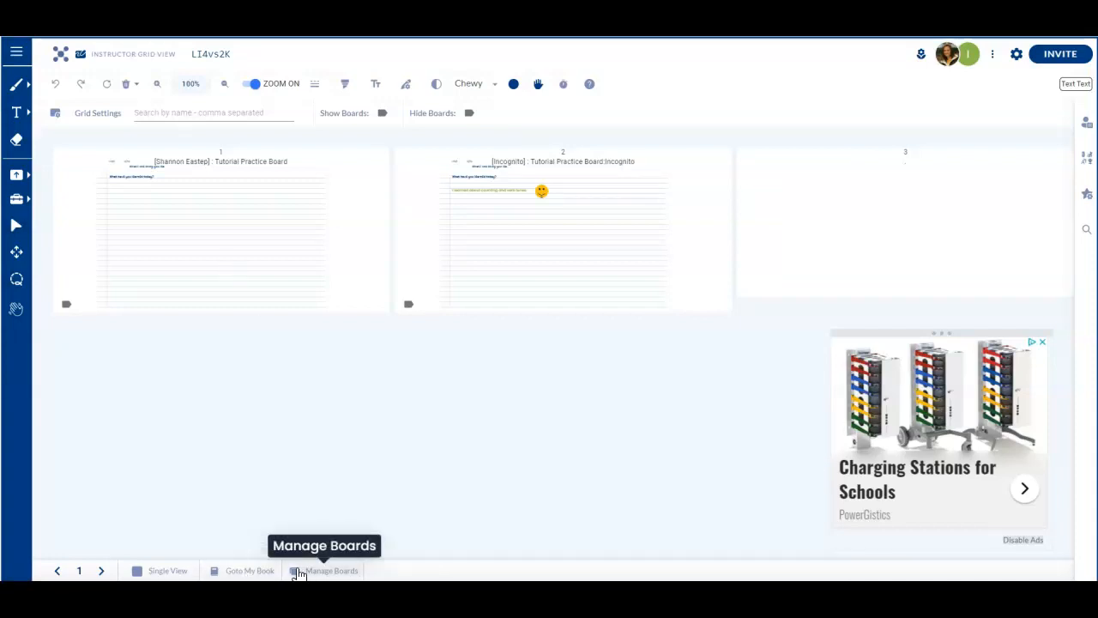
click(171, 571)
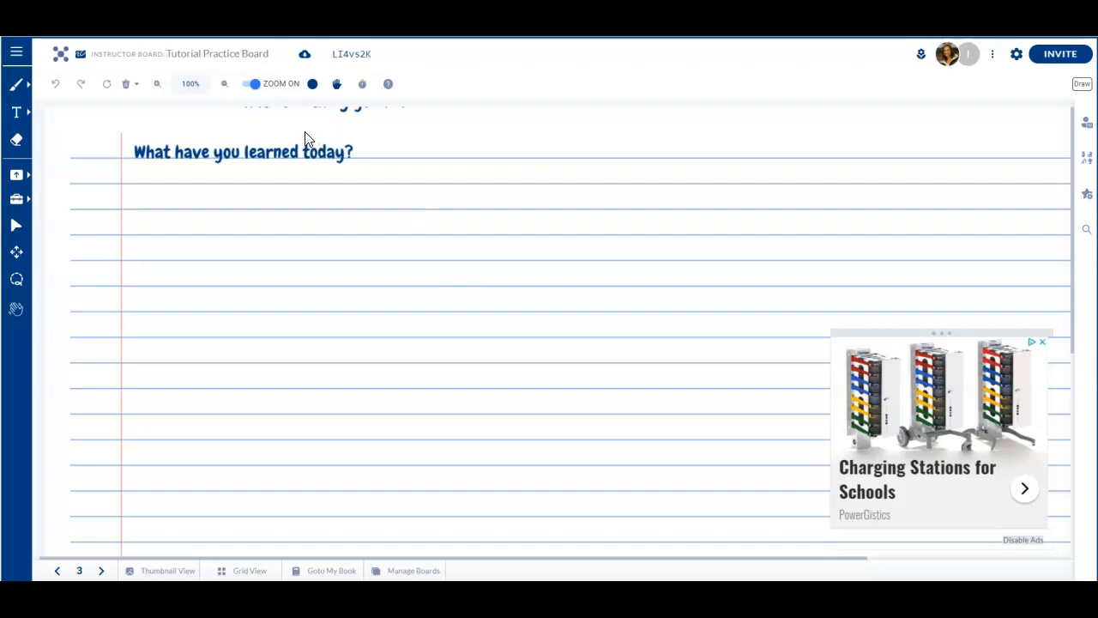
Examine the Download PDF options for the instructor board without downloading anything.
click(306, 56)
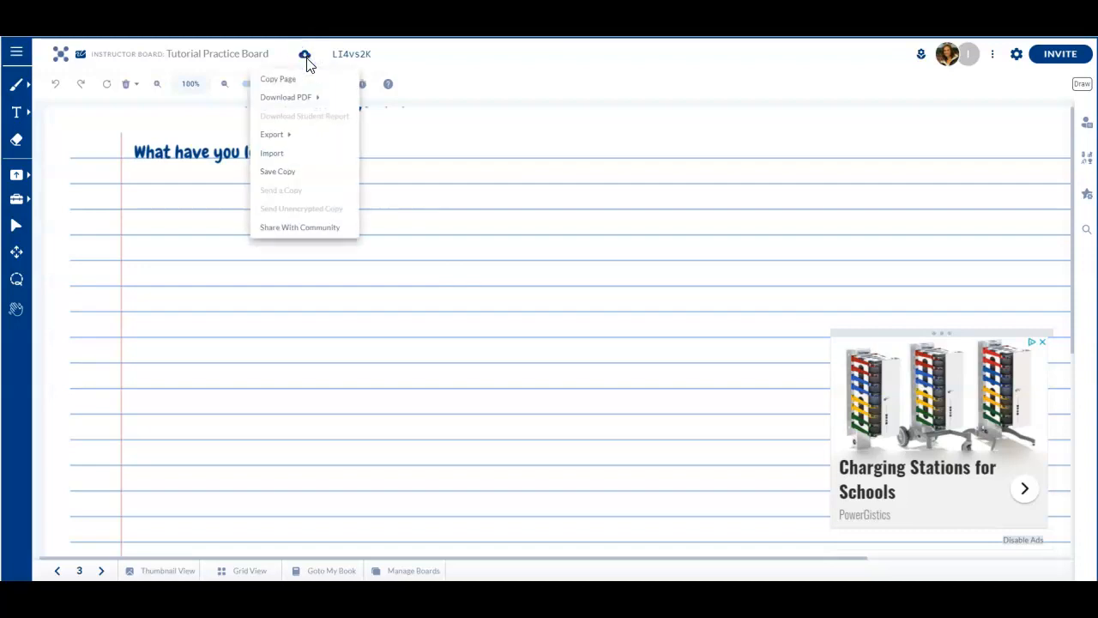
click(303, 100)
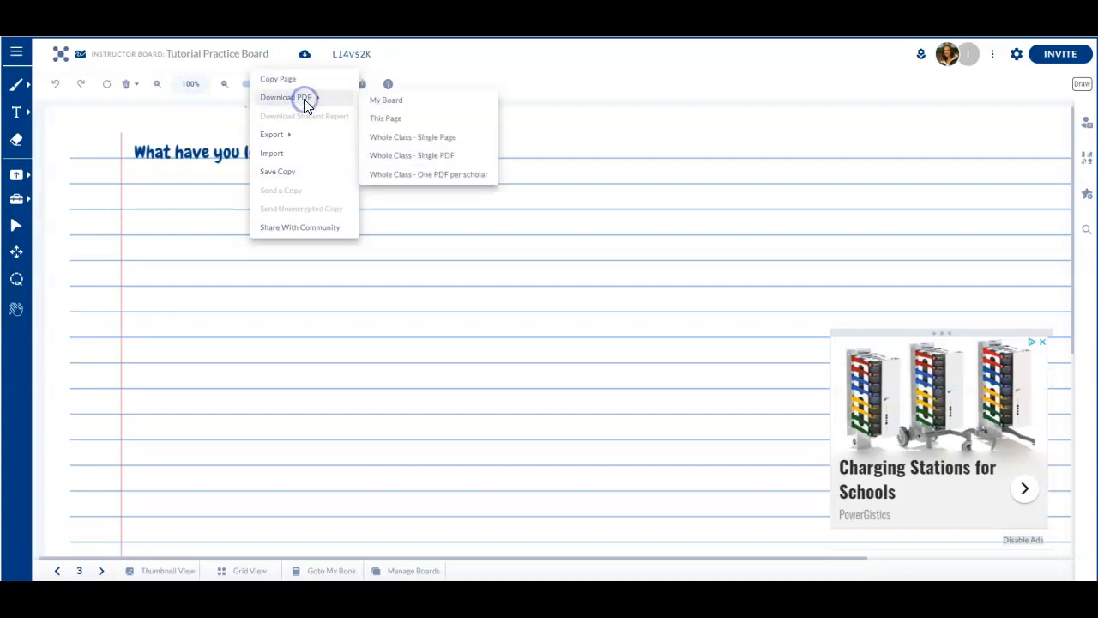
click(419, 237)
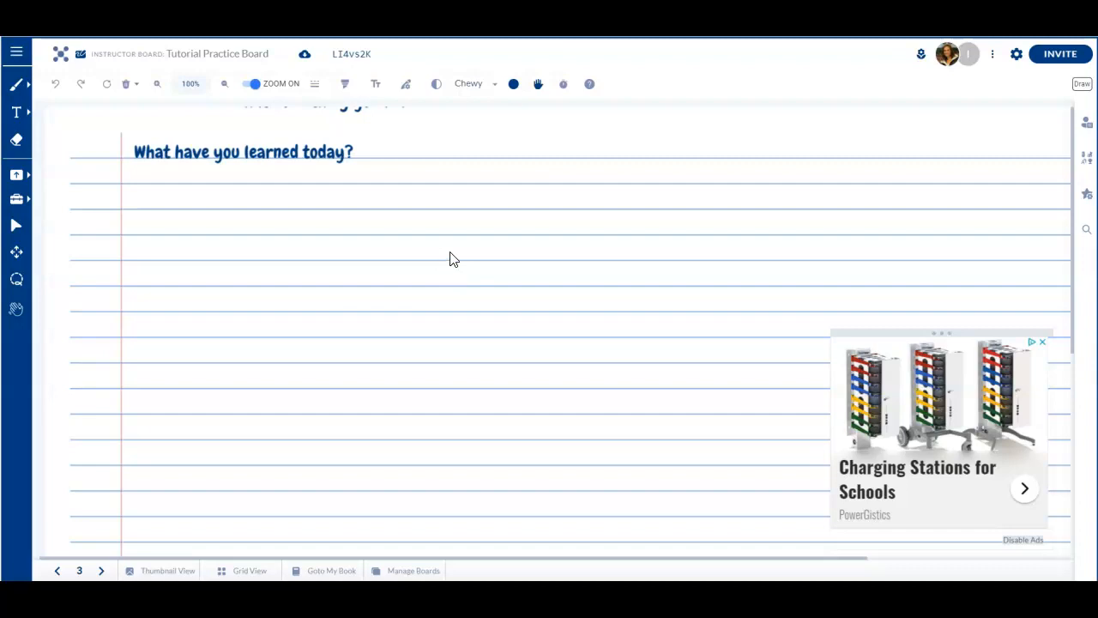
Look through the Whiteboard Tips help topics down to All Tutorial Videos, and close the list.
click(591, 86)
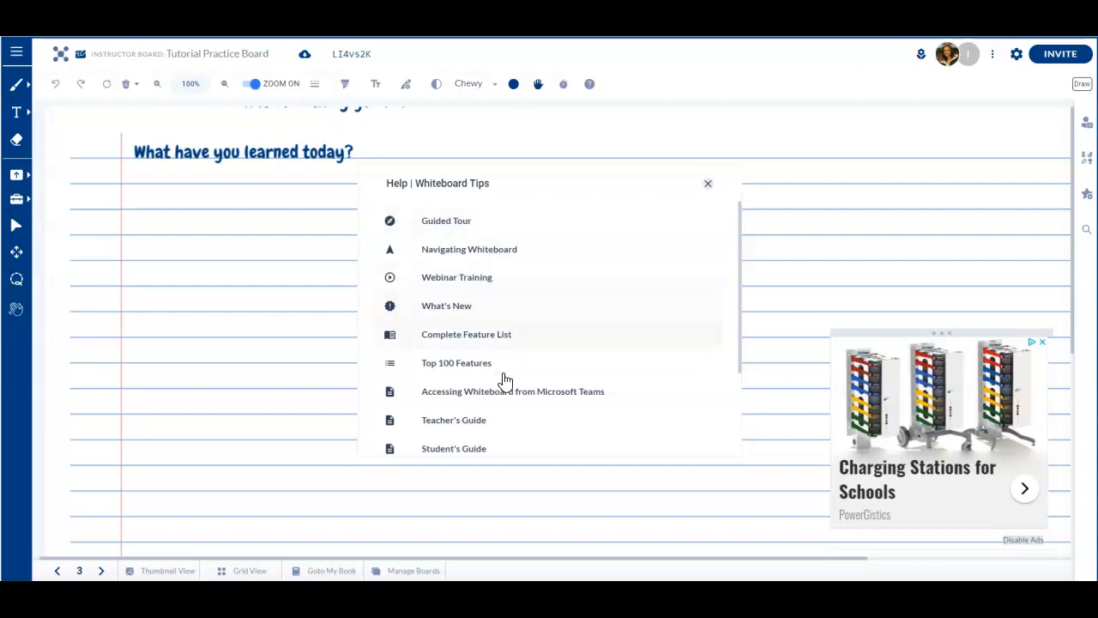
click(738, 360)
drag(738, 362, 717, 462)
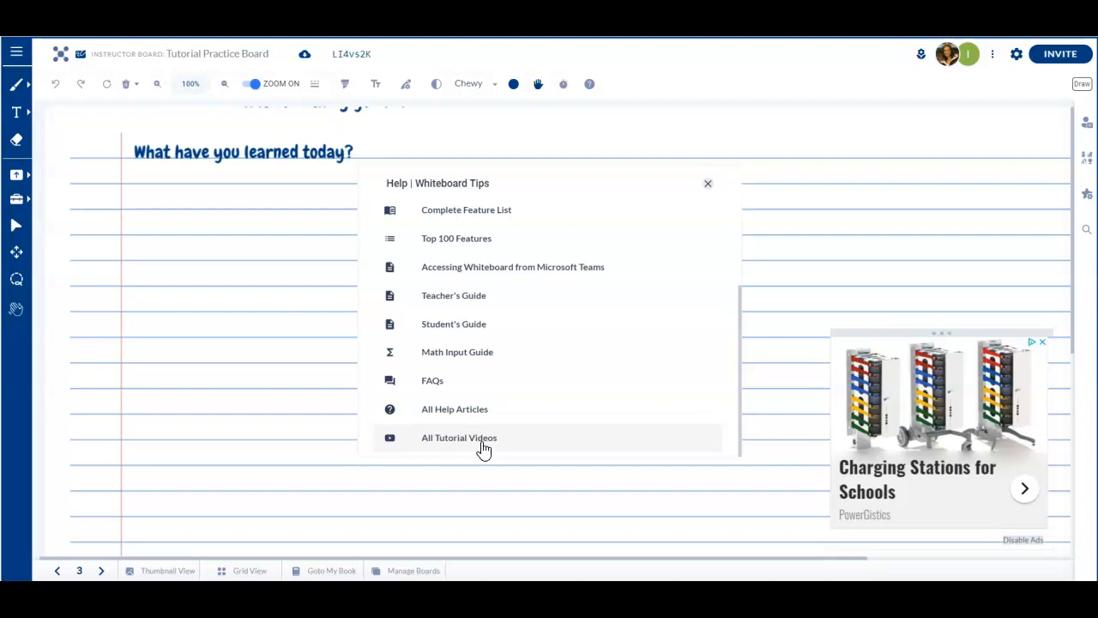
click(343, 336)
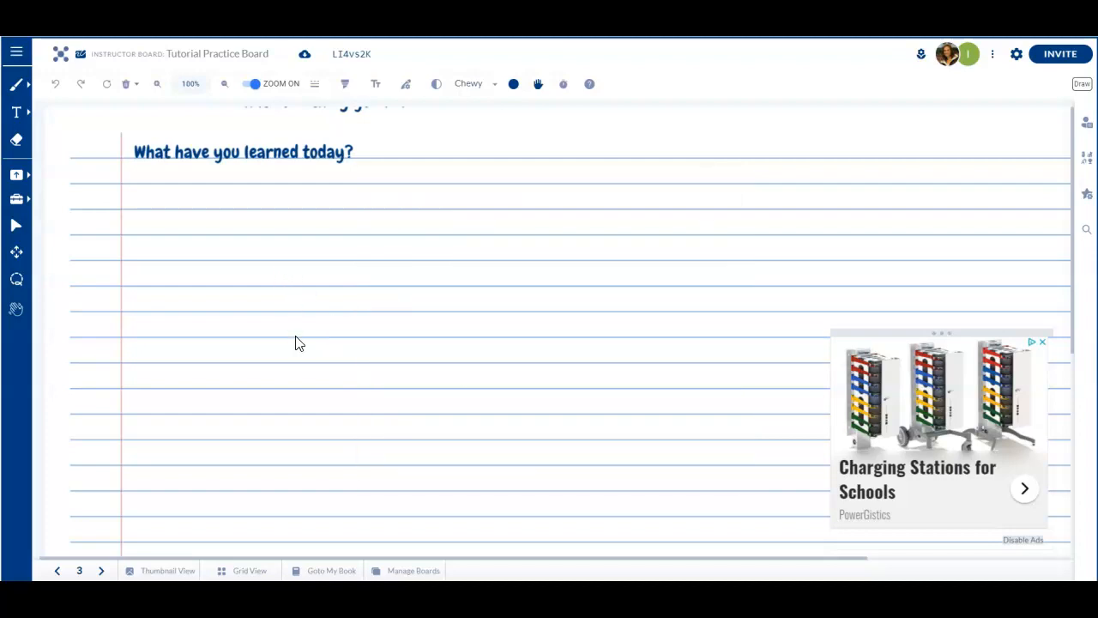
Open the saved boards manager and view the Community Boards.
click(416, 572)
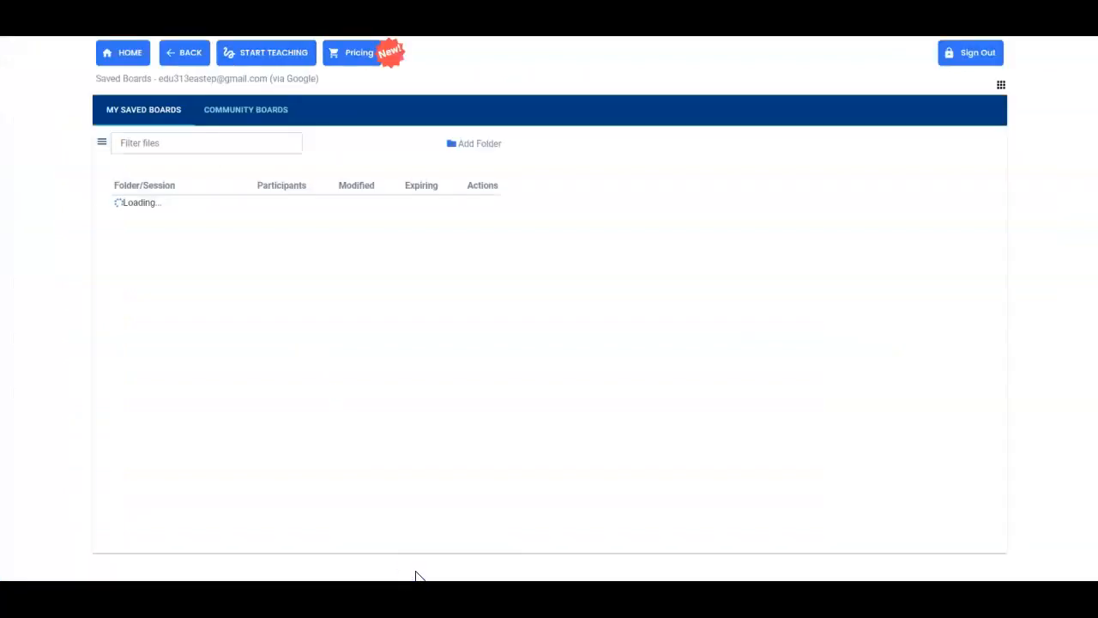
click(266, 126)
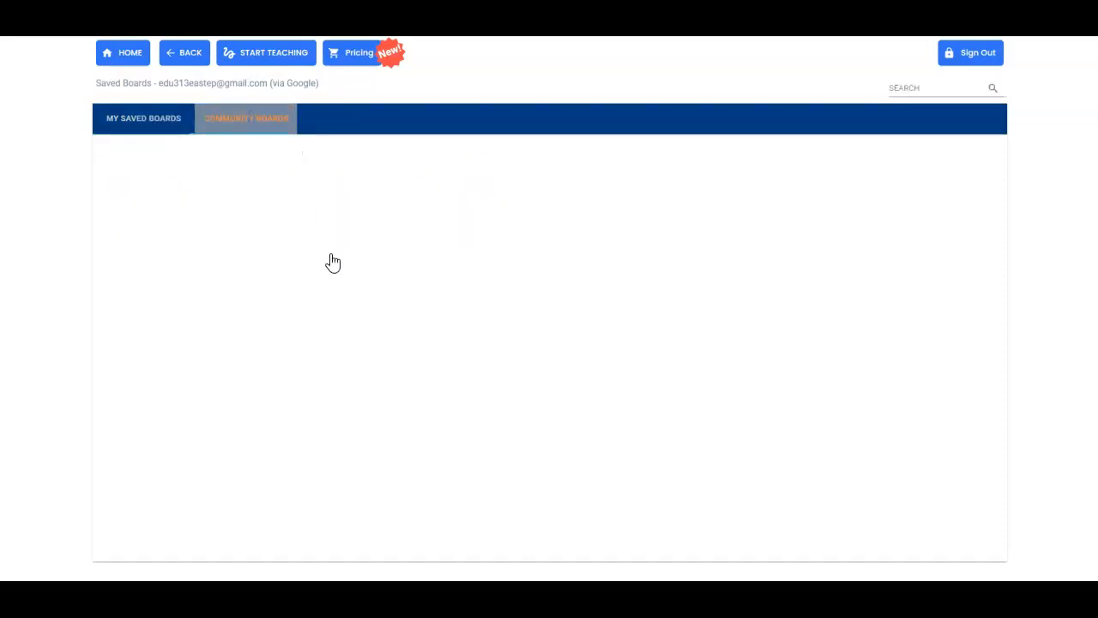